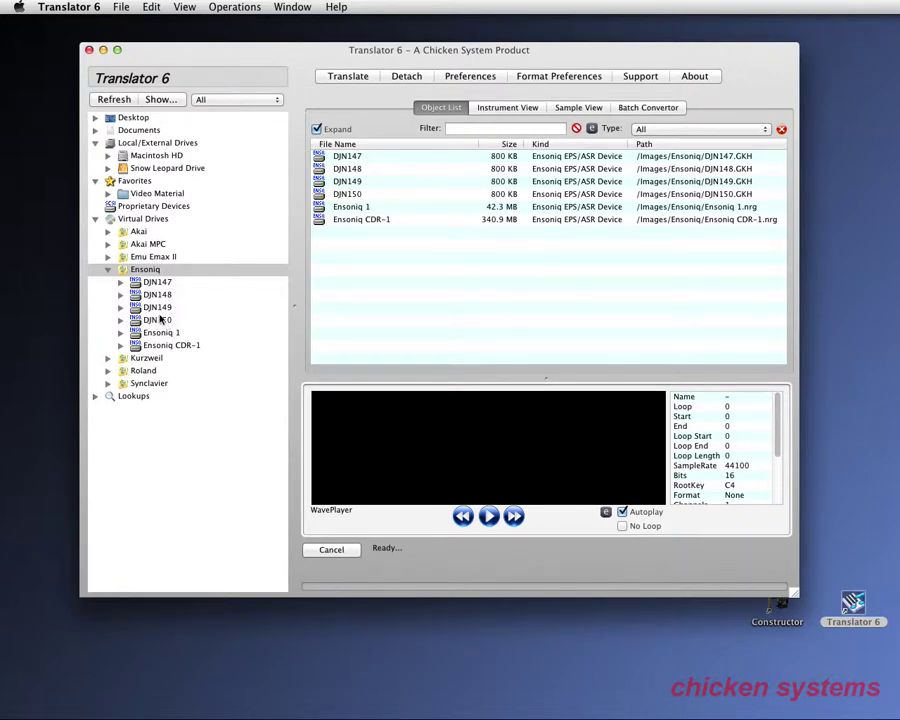
Step: Collapse the Ensoniq group and show the Akai virtual drives under Virtual Drives
click(112, 270)
click(109, 270)
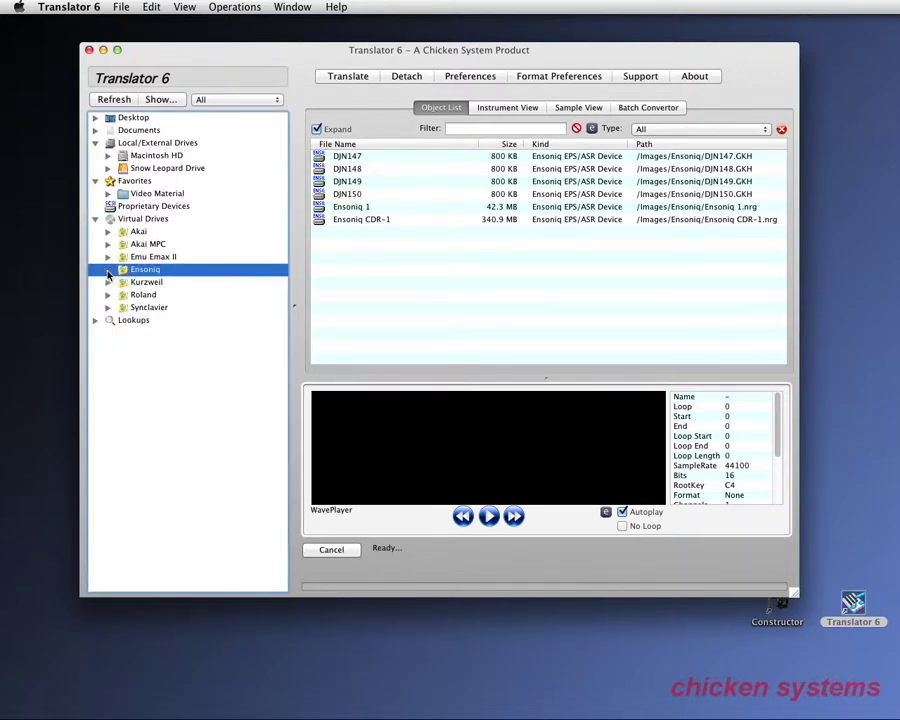
click(143, 232)
key(Up)
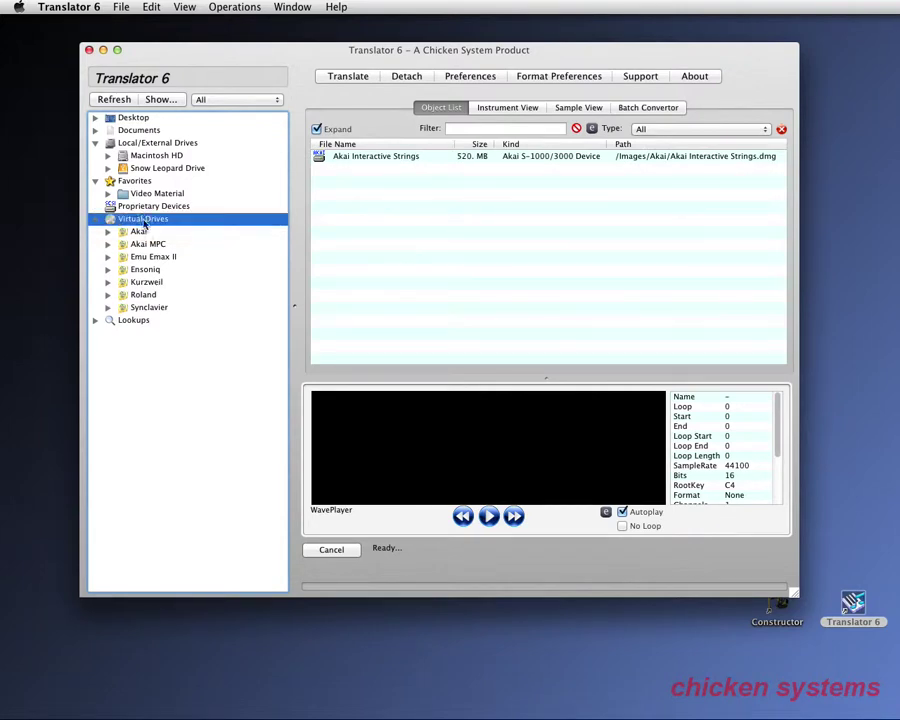
click(139, 232)
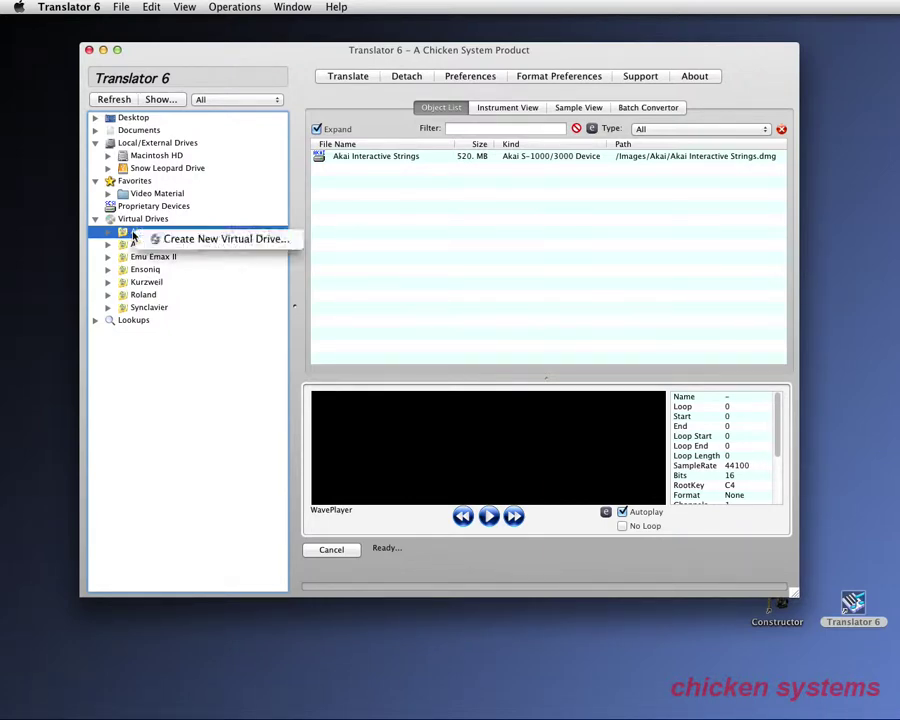
Step: Check the Akai group's options, then view Create Virtual Drive in the Operations menu
right_click(134, 236)
click(121, 238)
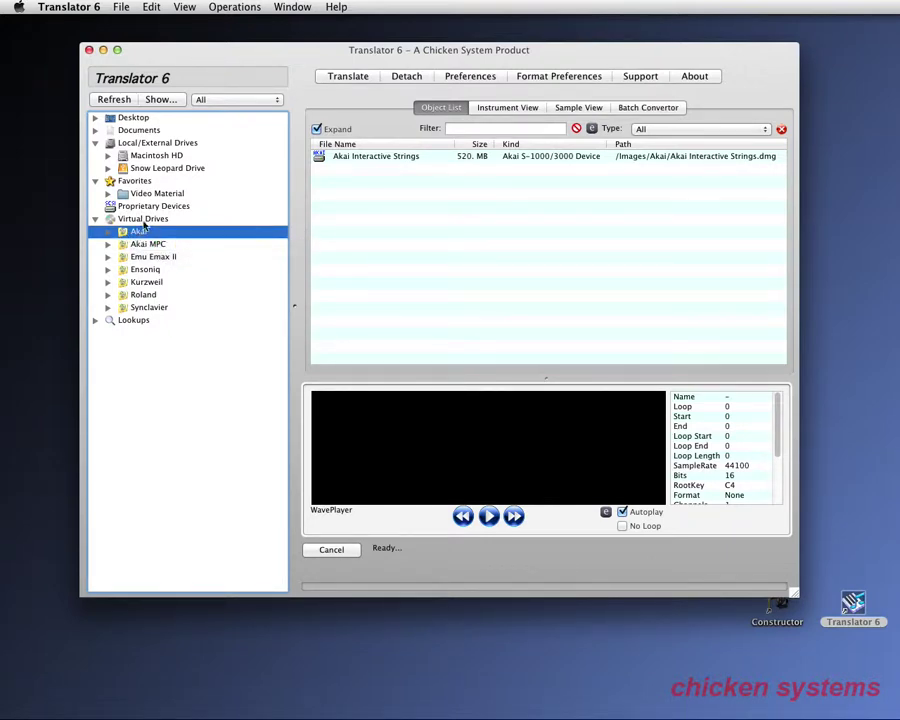
click(143, 221)
click(138, 231)
right_click(137, 233)
click(137, 233)
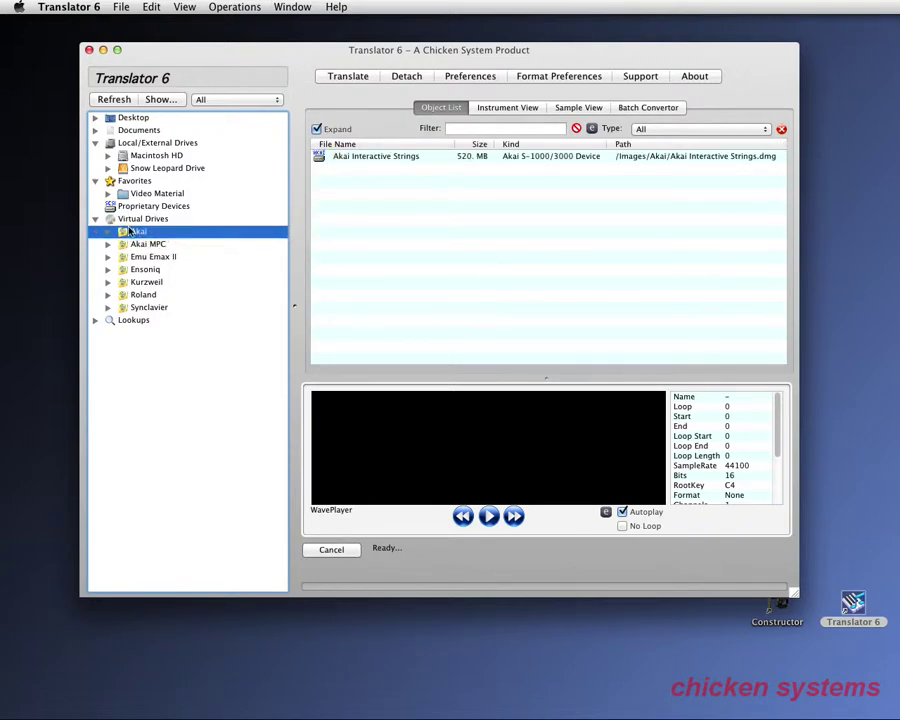
click(246, 9)
mouse_move(256, 26)
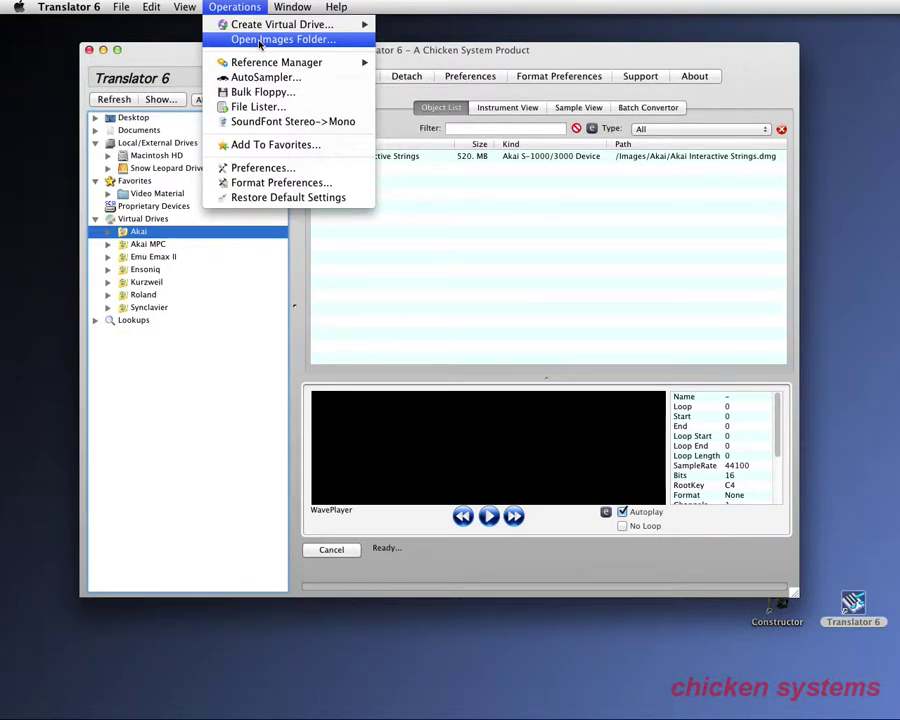
click(259, 41)
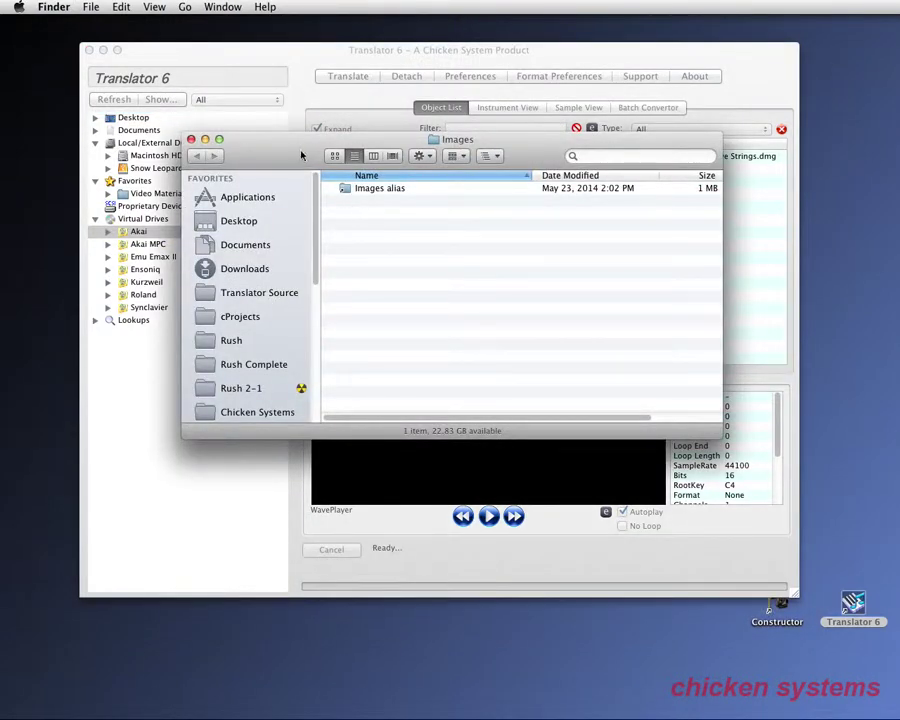
drag(300, 156, 288, 120)
click(480, 121)
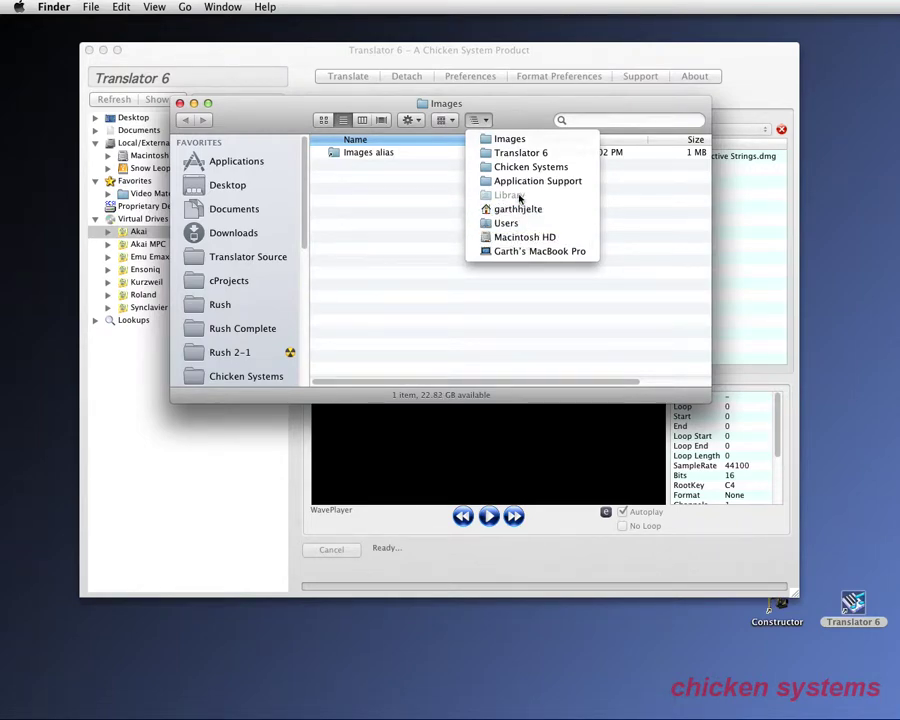
click(513, 140)
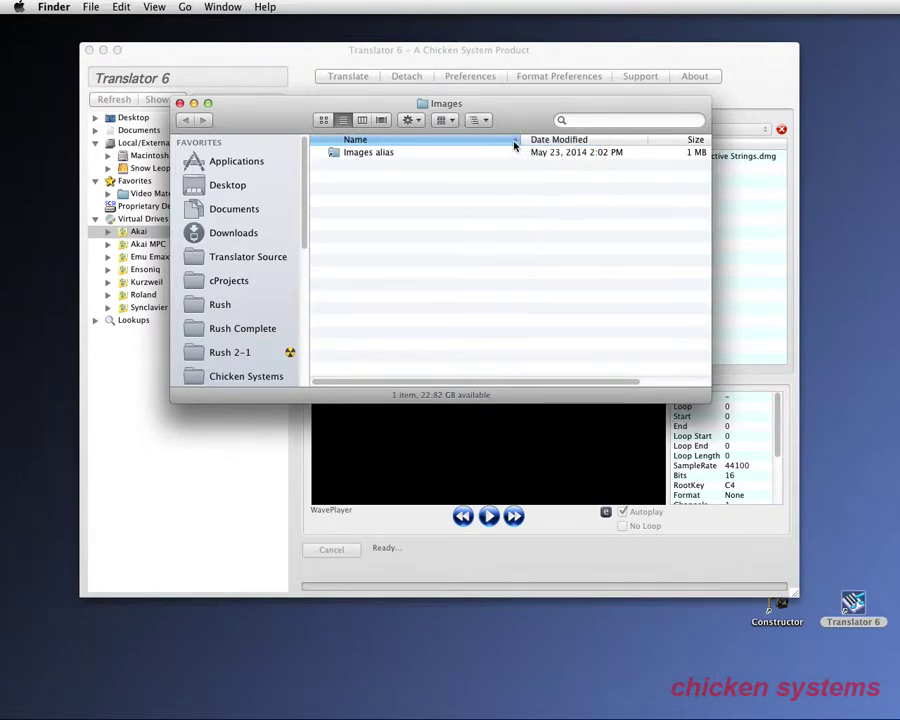
double_click(364, 153)
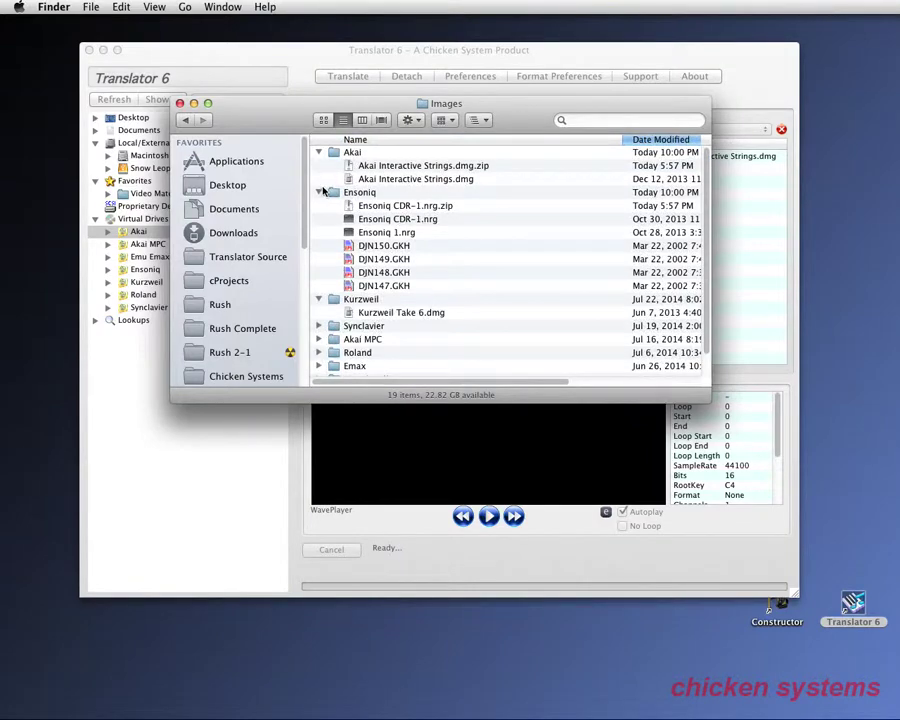
click(318, 192)
click(318, 152)
click(318, 179)
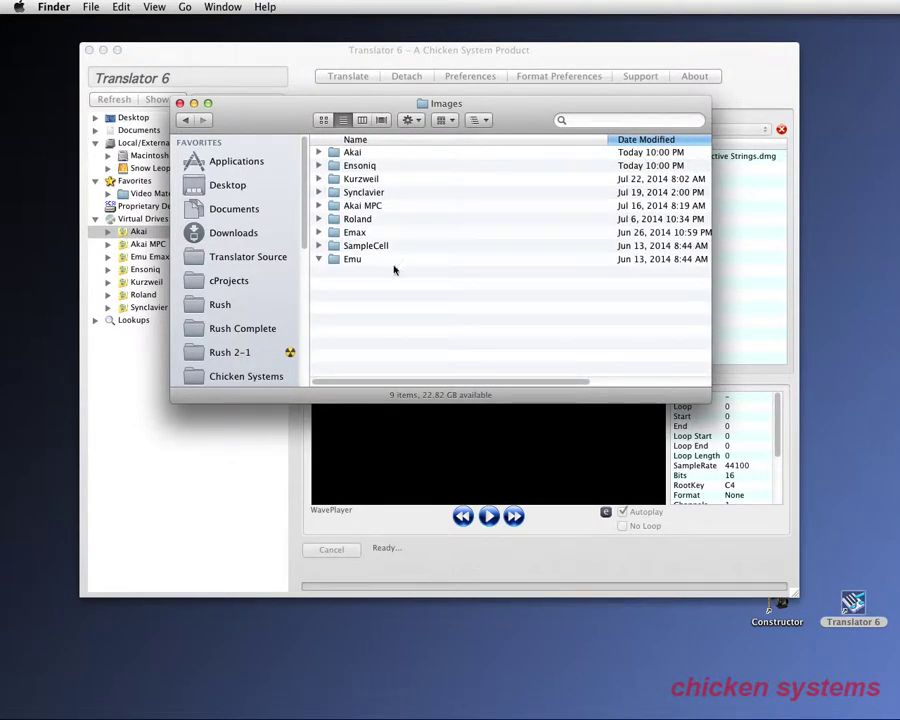
Step: Set up a new Akai S-1000/3000 CD-ROM-size virtual drive with 60 MB partitions
click(180, 104)
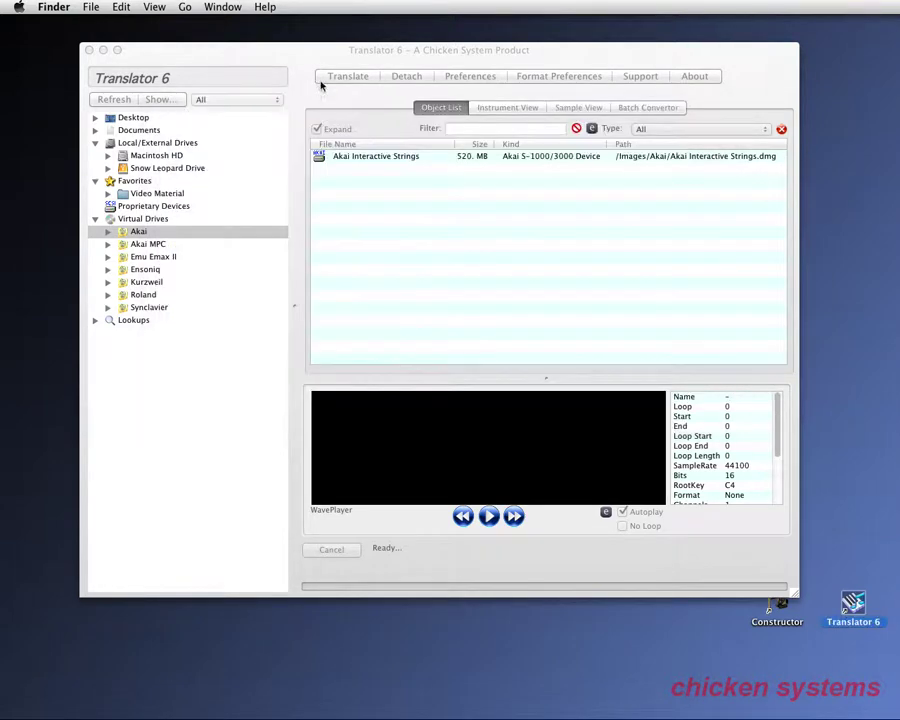
double_click(200, 240)
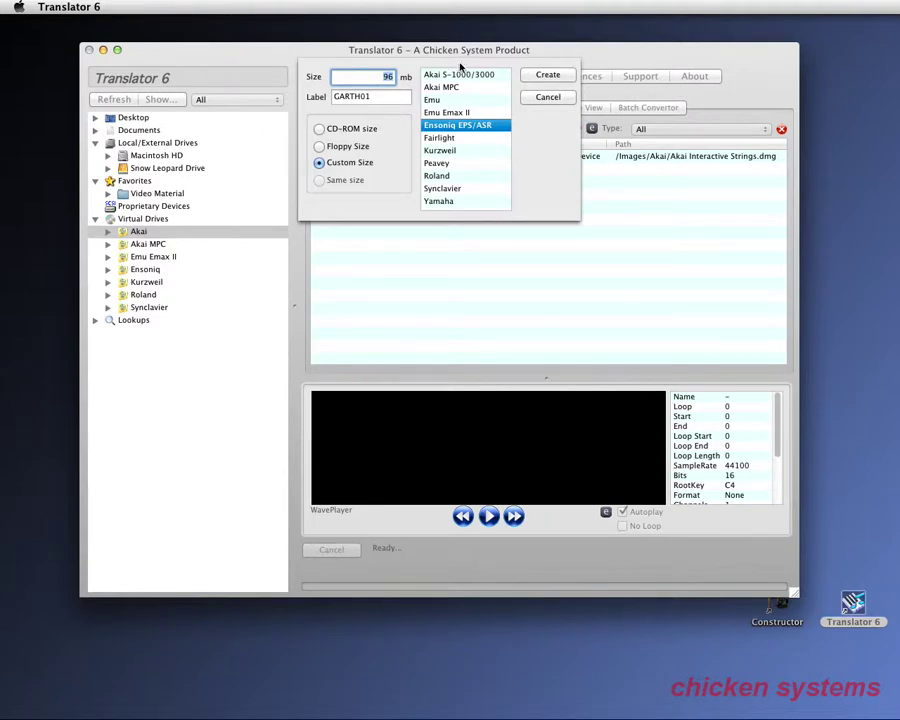
click(459, 74)
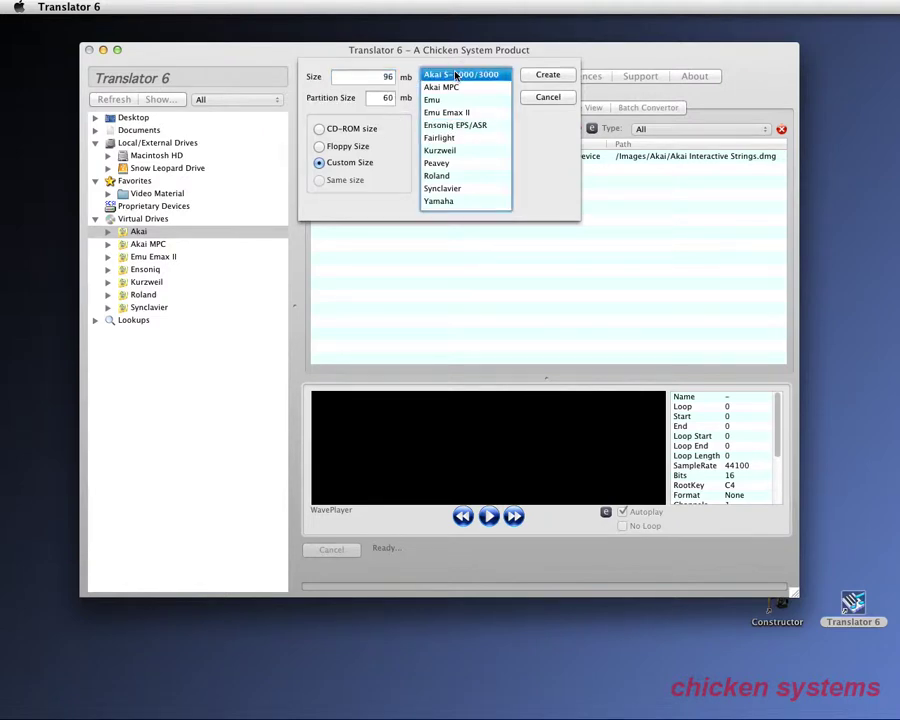
click(343, 130)
double_click(383, 97)
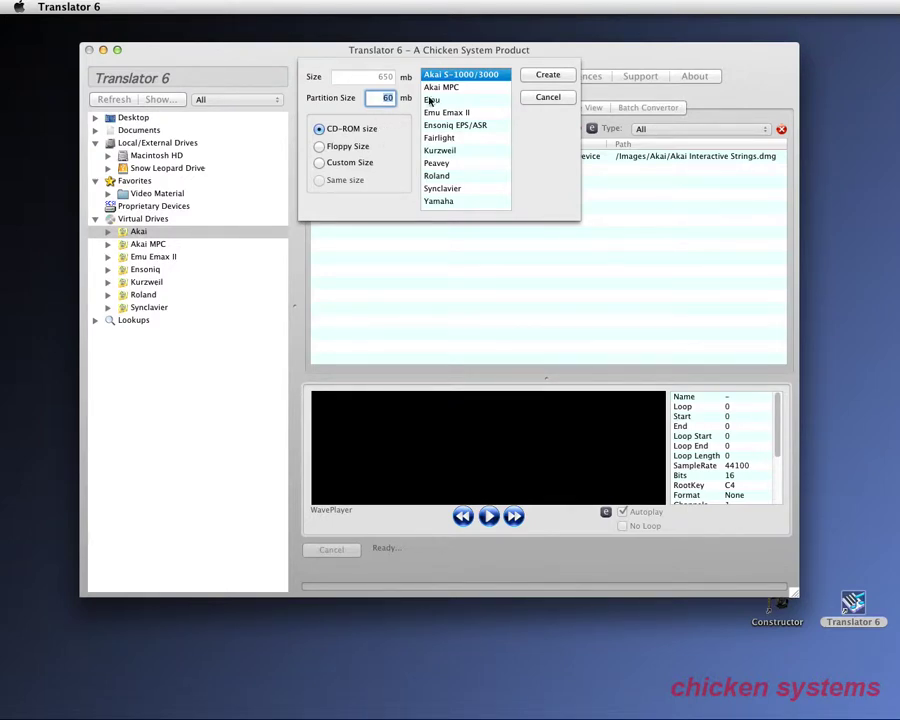
click(548, 75)
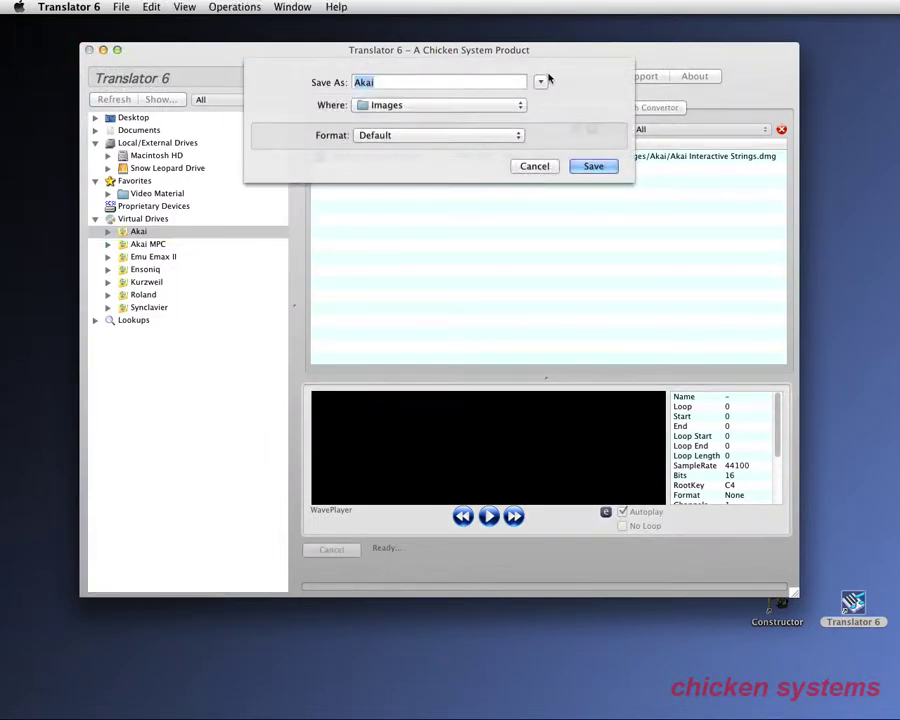
Step: Save the drive image as Akai TEST ONLY.dmg in the Images/Akai folder
click(539, 82)
click(264, 354)
double_click(396, 149)
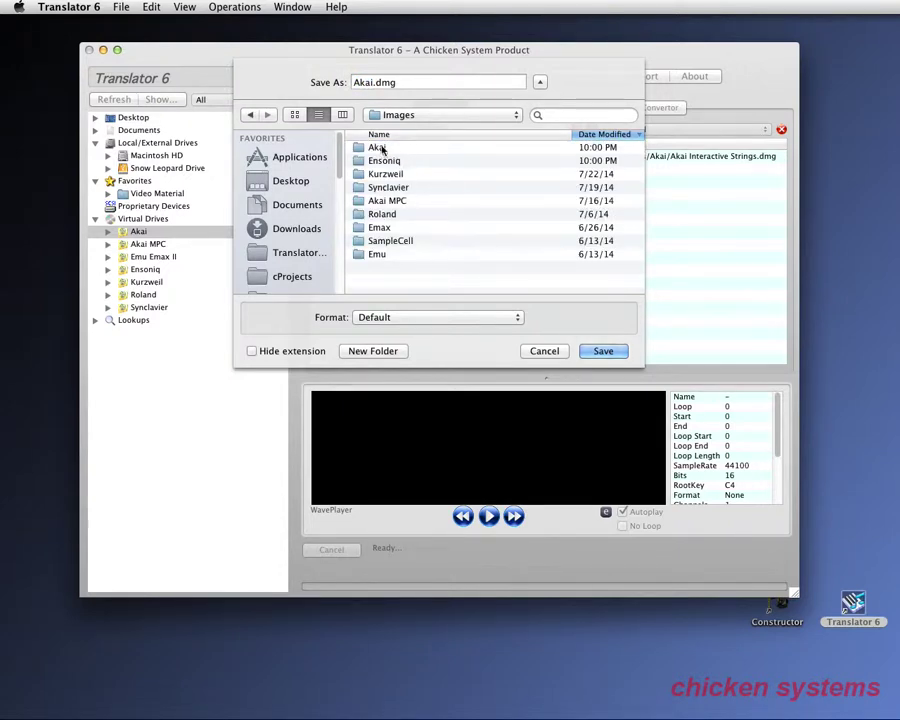
double_click(378, 147)
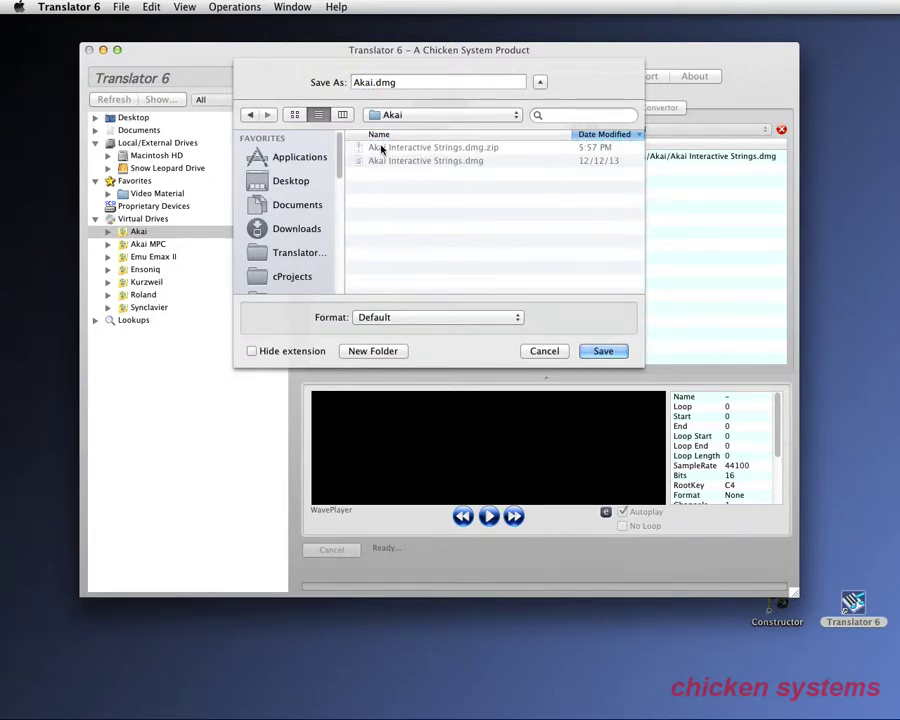
text(TEST ONLY)
click(610, 351)
drag(698, 420, 530, 240)
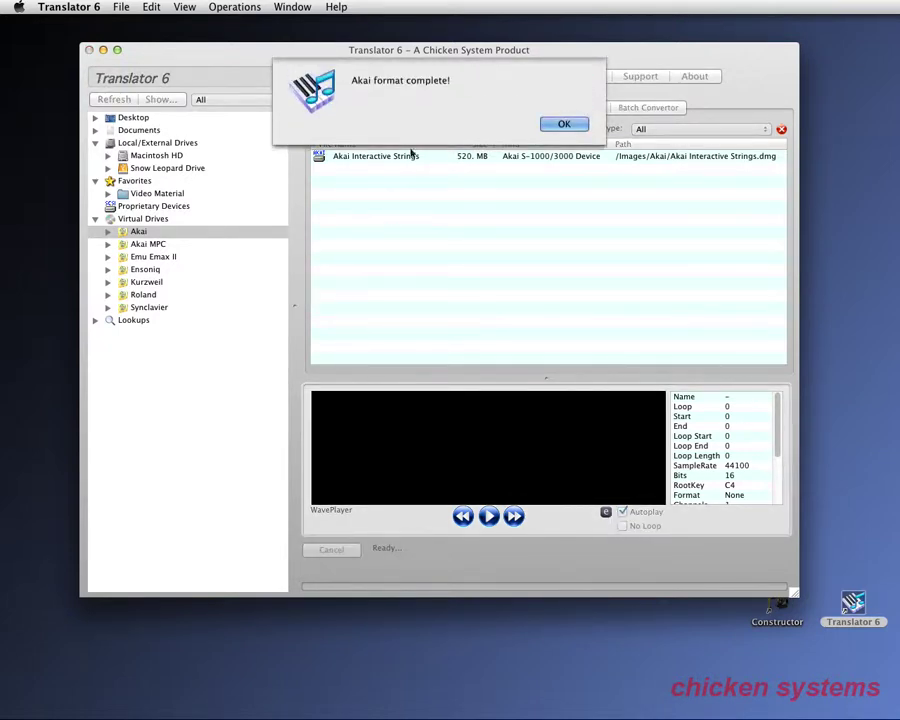
Step: Dismiss the format-complete alert and expand Akai TEST ONLY to browse Partitions A through I
click(562, 125)
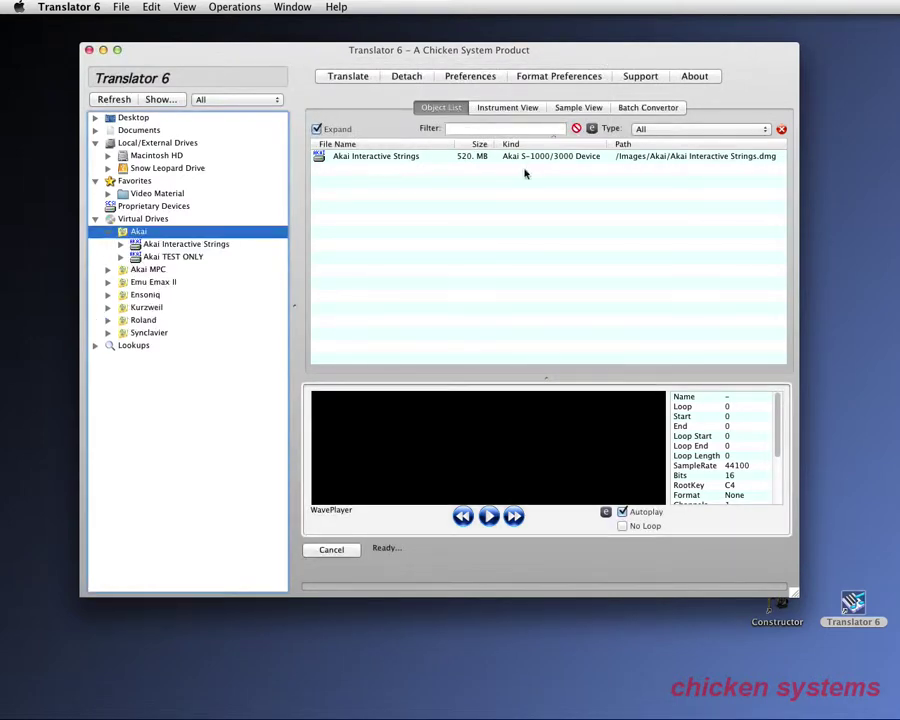
click(161, 258)
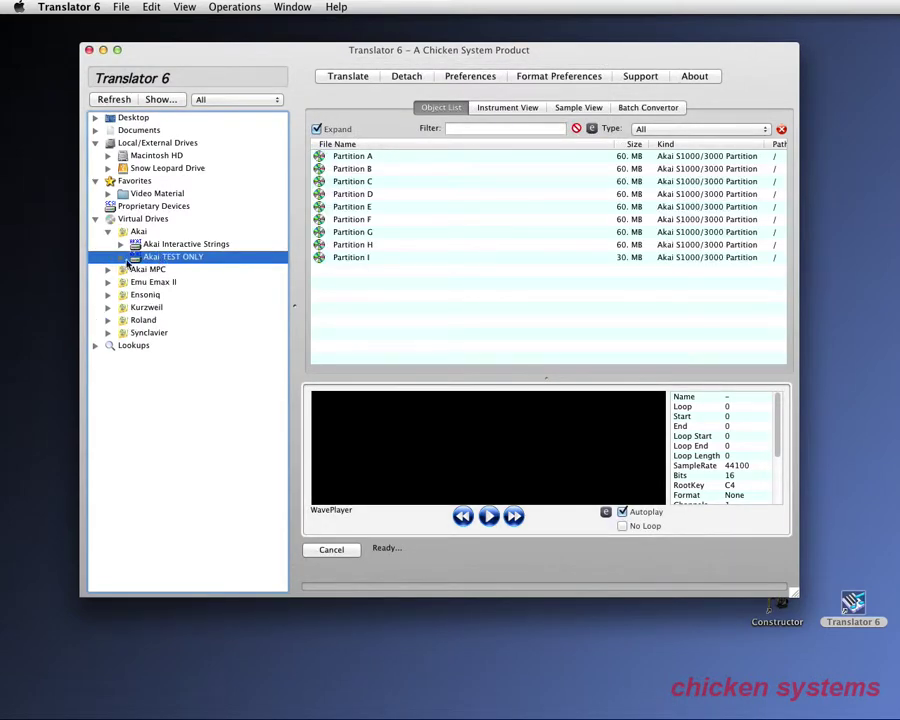
click(122, 258)
click(165, 269)
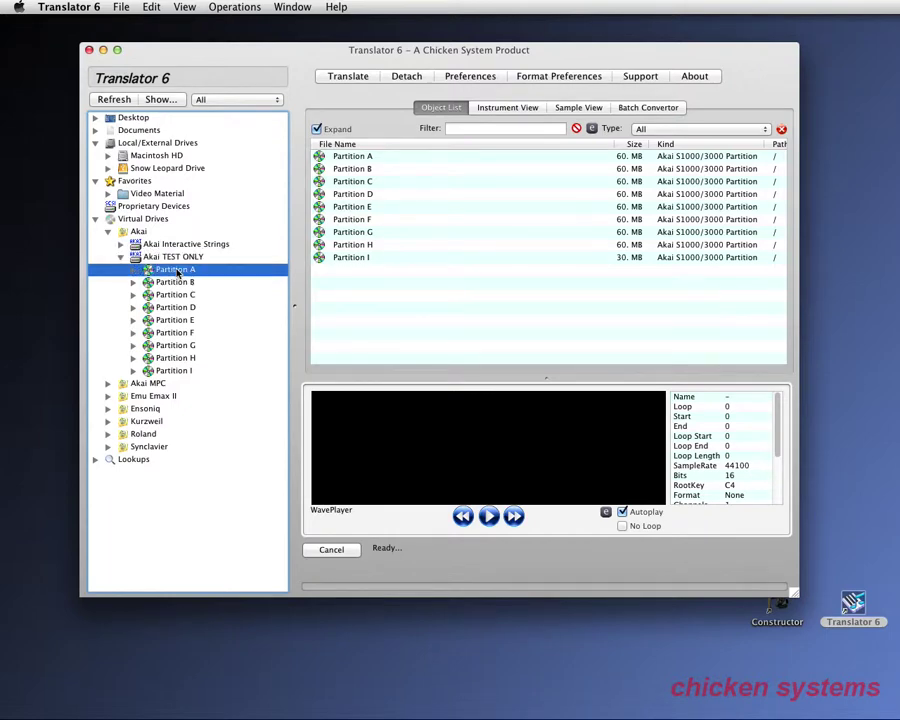
click(165, 294)
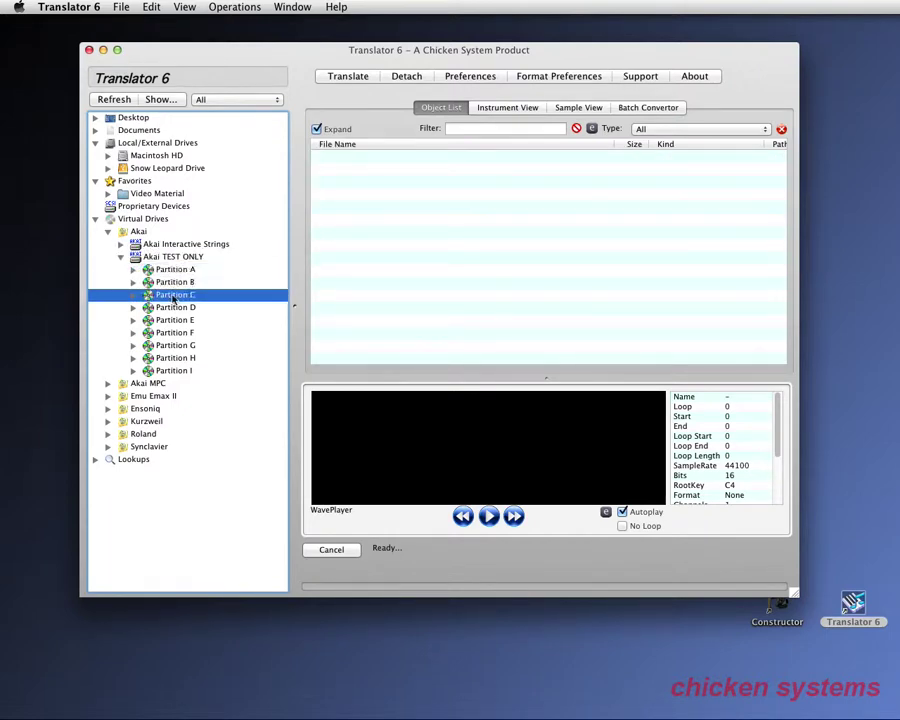
click(153, 258)
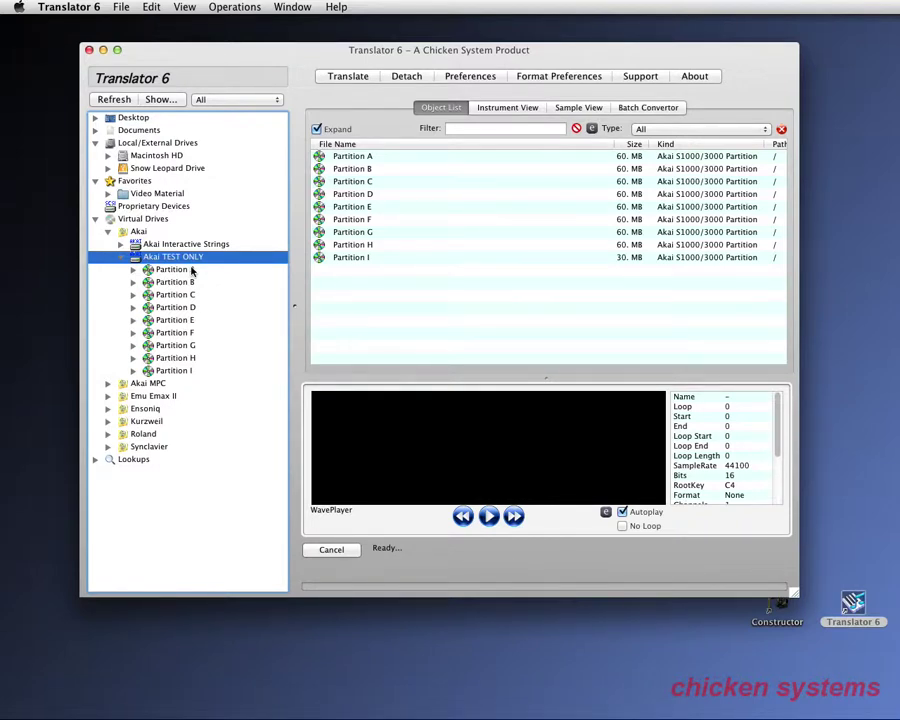
click(121, 258)
click(121, 258)
click(167, 270)
Step: Open the Dance Kit.exs keymap from the EXS24 folder under Video Material
click(108, 194)
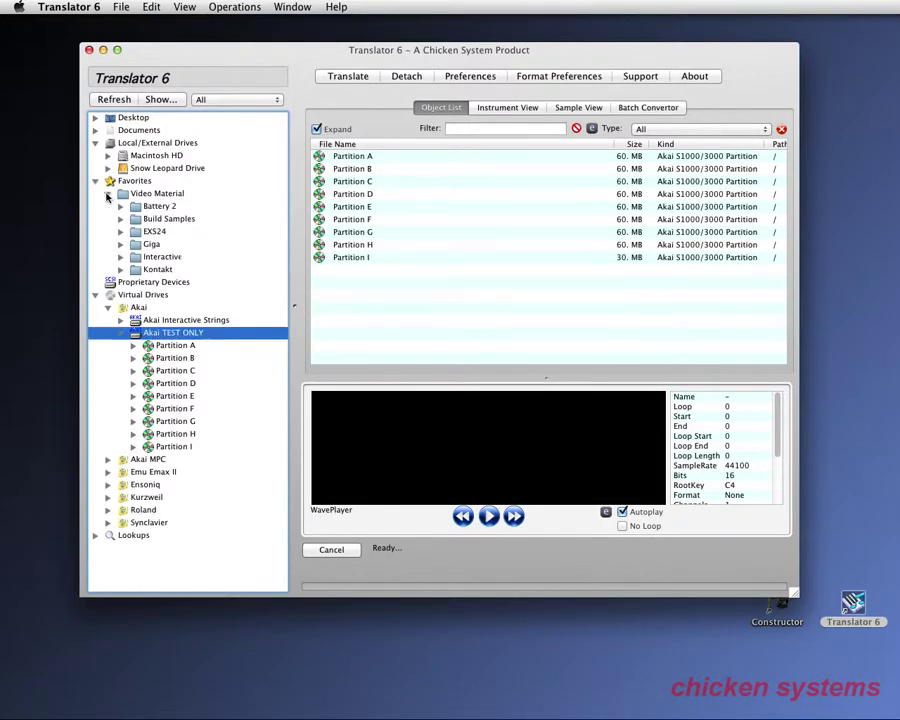
click(154, 233)
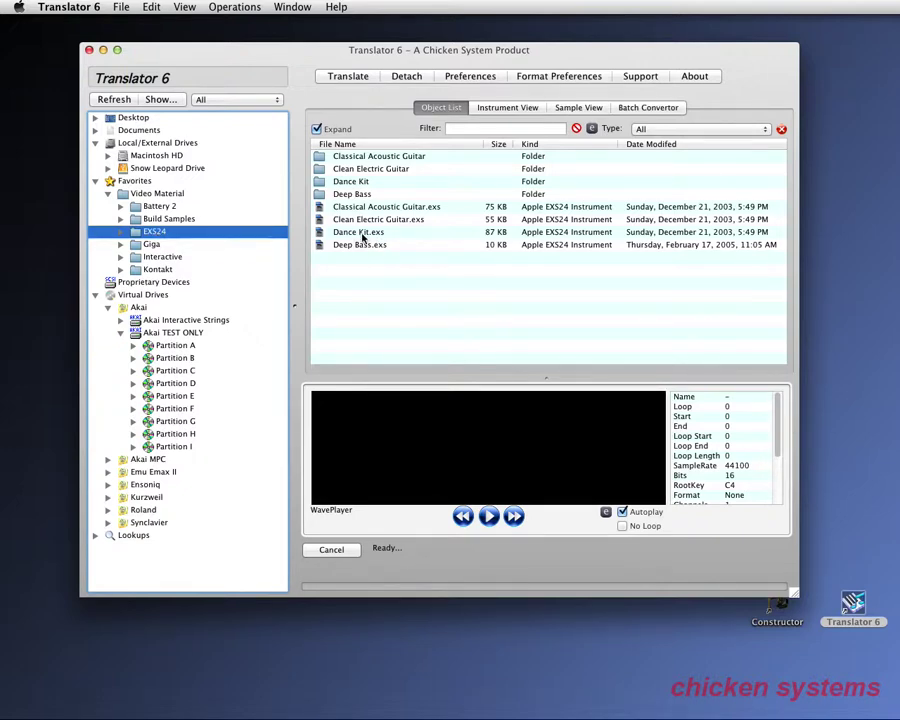
click(120, 232)
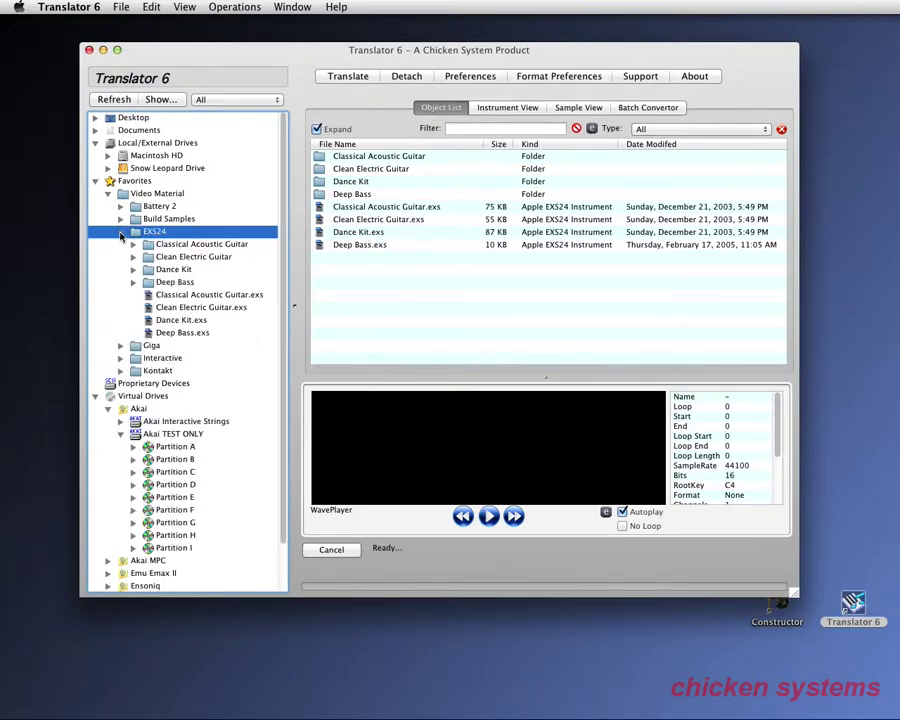
click(179, 321)
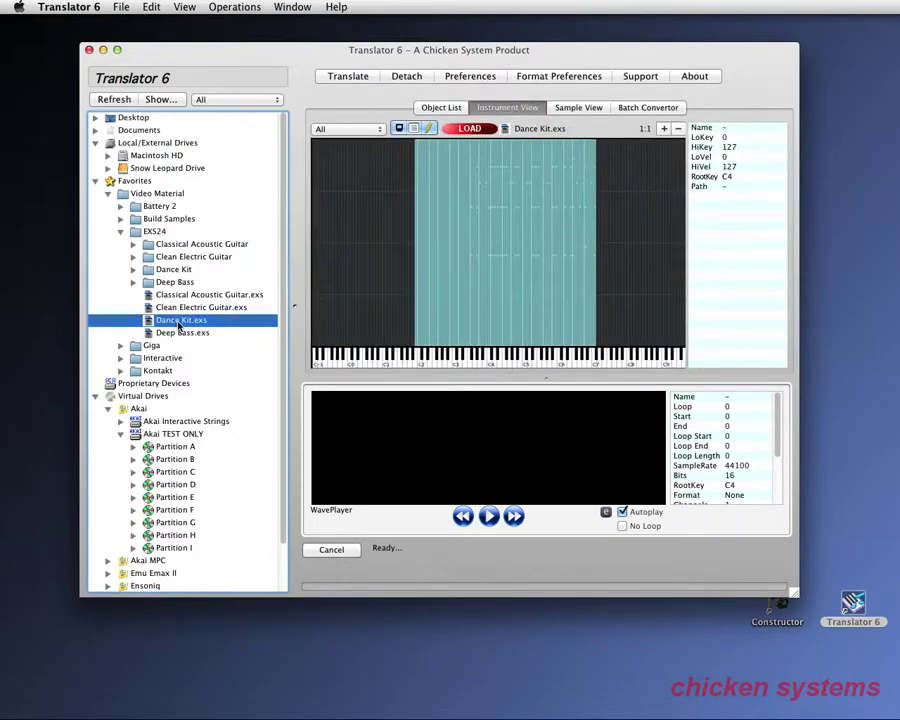
Step: Audition the F#3, drum and A5 zones, stop playback, then select Dance Kit.exs in EXS24
click(471, 318)
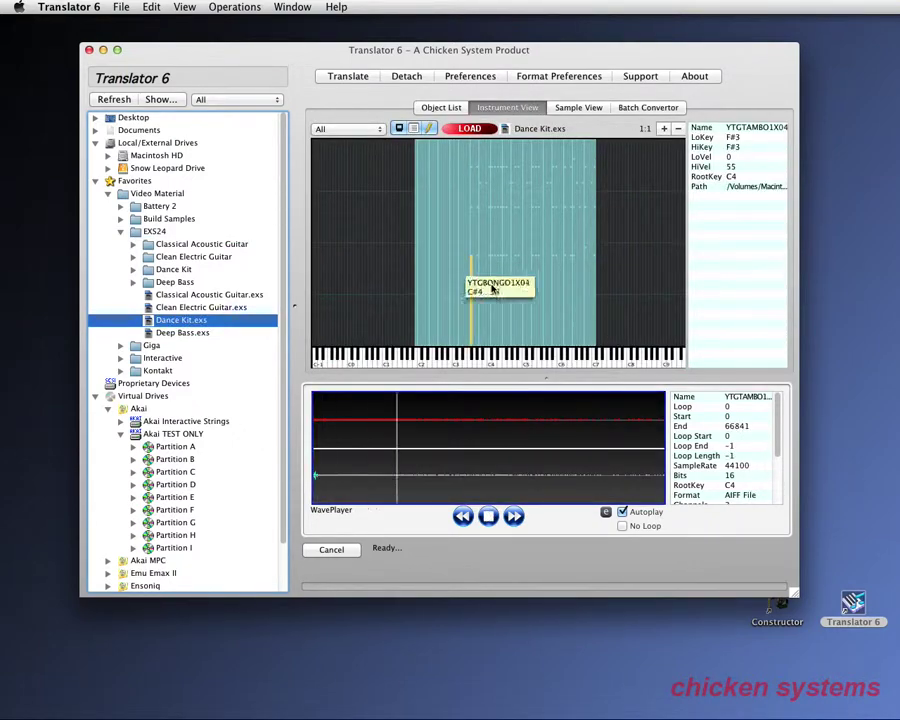
click(532, 291)
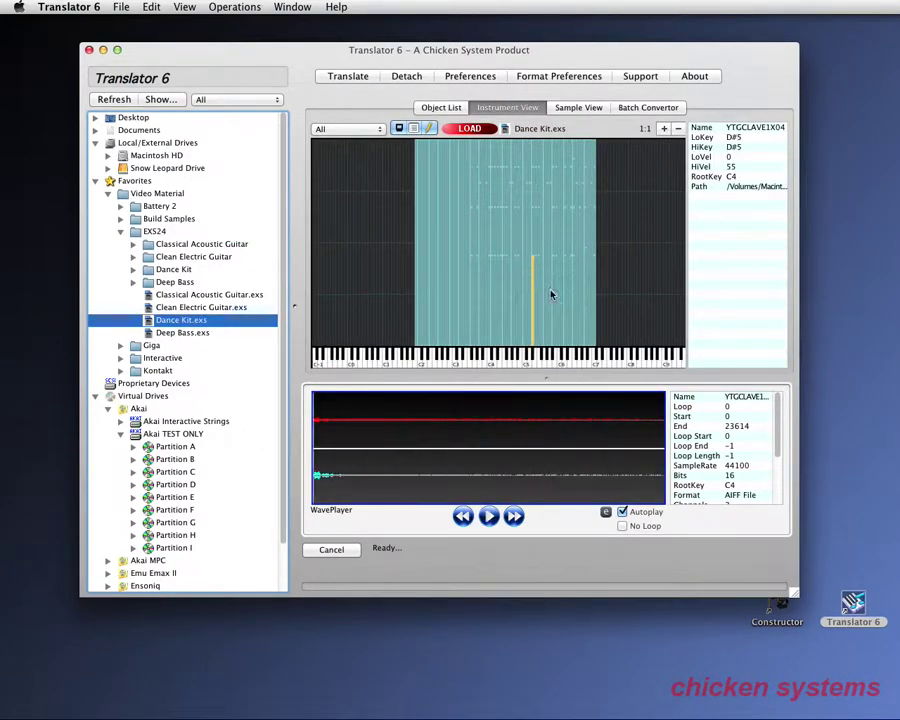
click(551, 295)
click(488, 515)
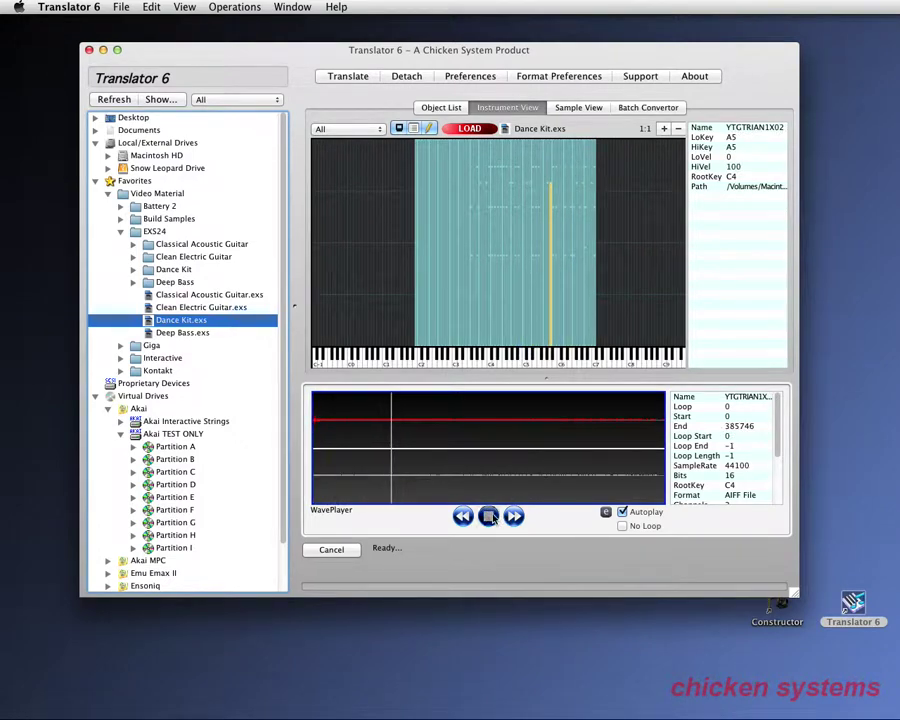
click(155, 232)
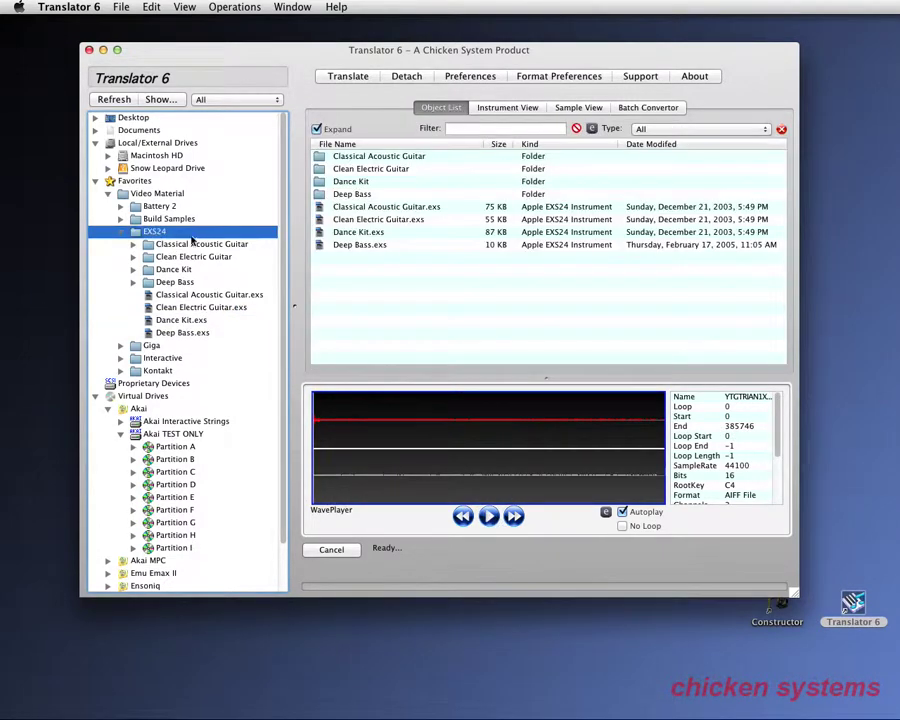
click(349, 234)
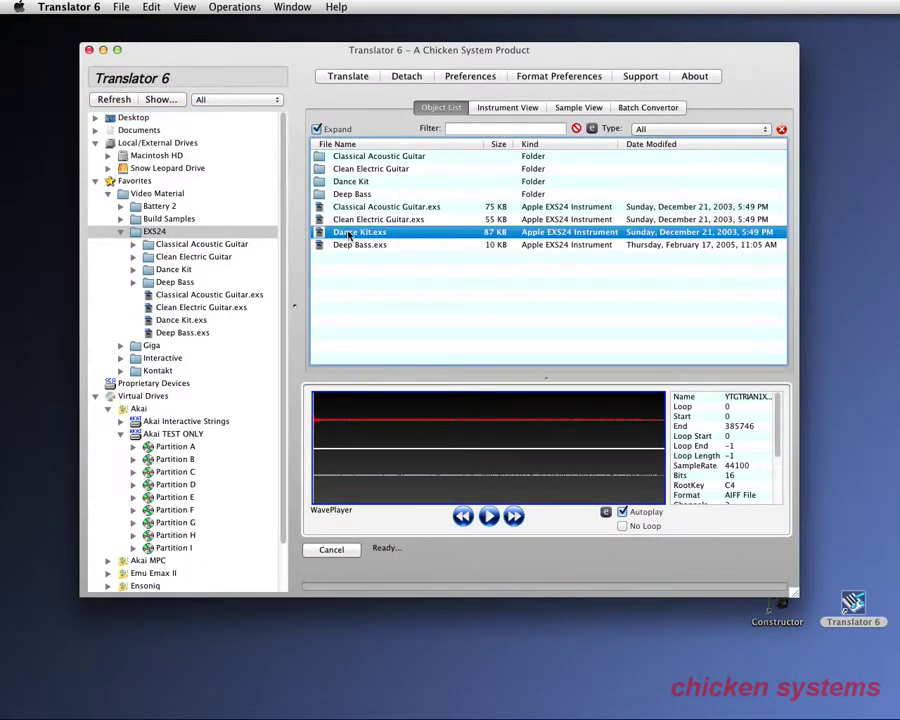
click(348, 77)
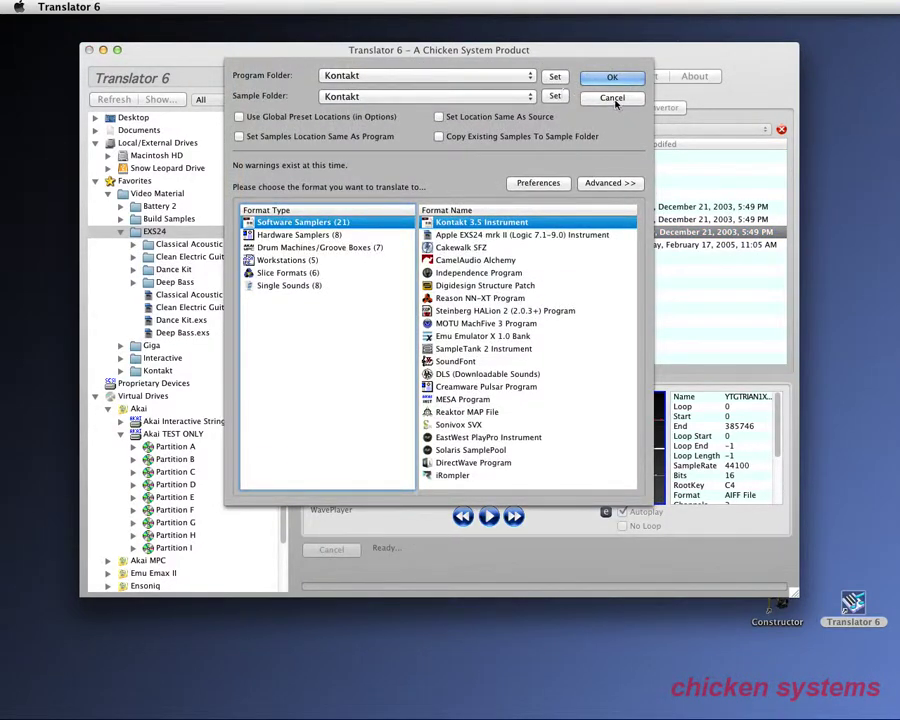
click(614, 100)
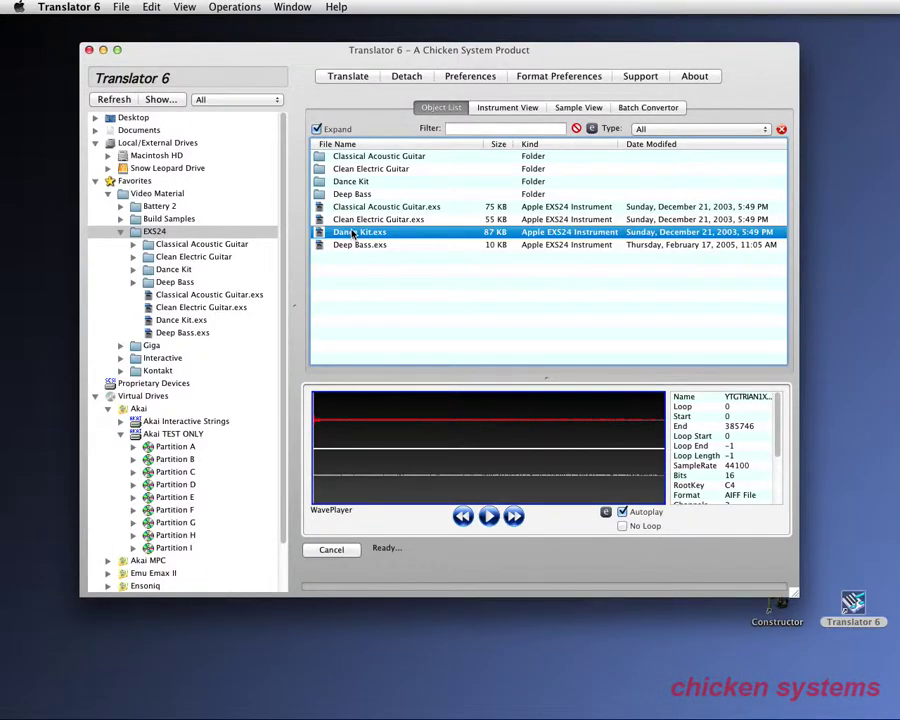
drag(352, 234, 183, 452)
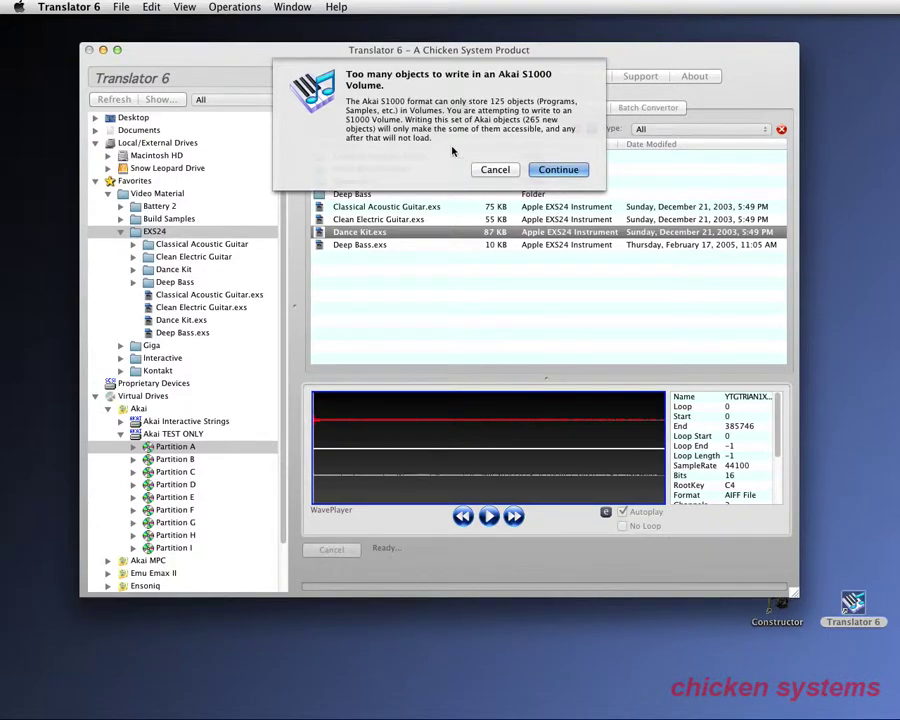
Step: Abort the oversized write, set S1000/3000 Type to Translate ->S3000-type, save, and open Partition A's DANCE KIT
click(496, 169)
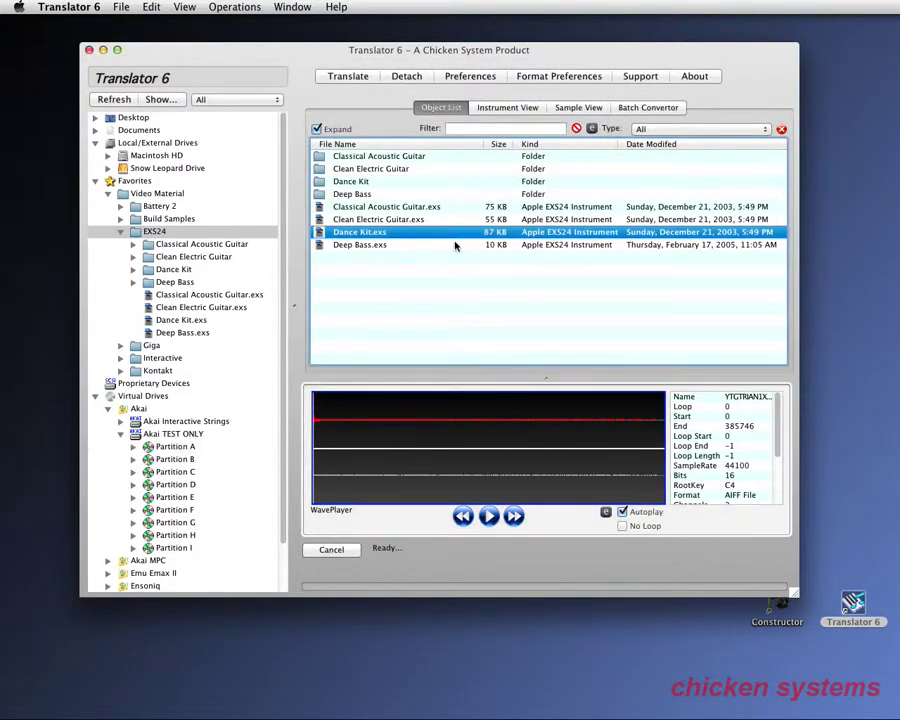
drag(287, 53, 272, 49)
click(538, 74)
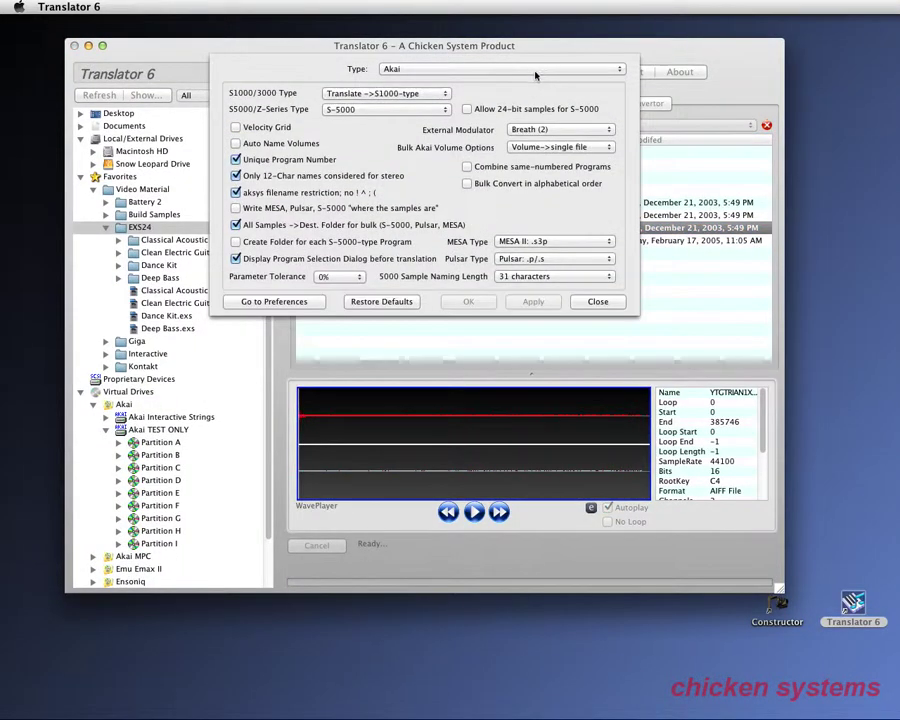
click(381, 95)
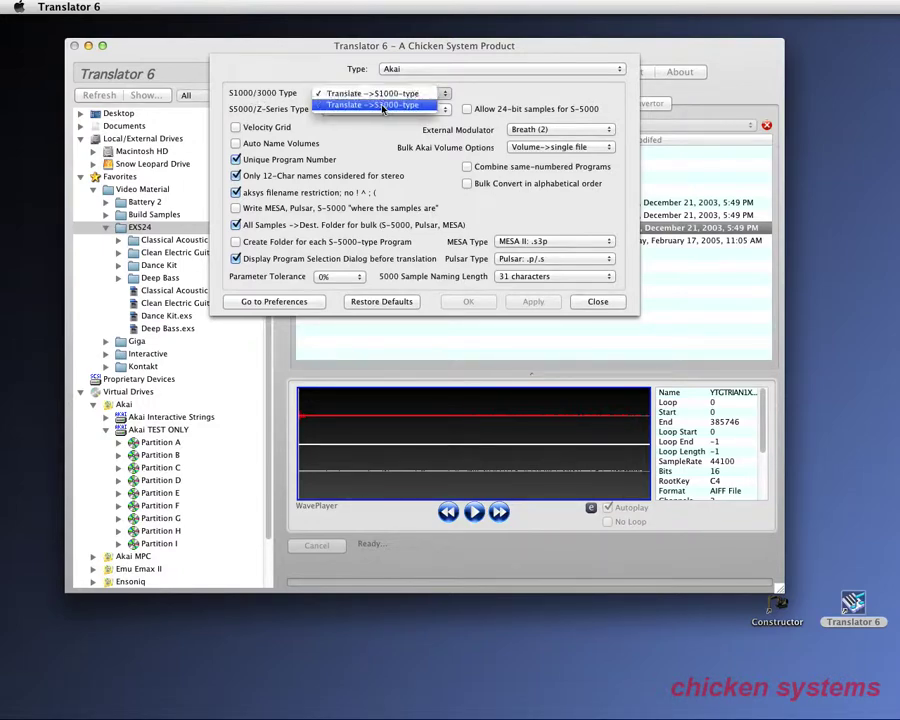
click(385, 108)
click(468, 305)
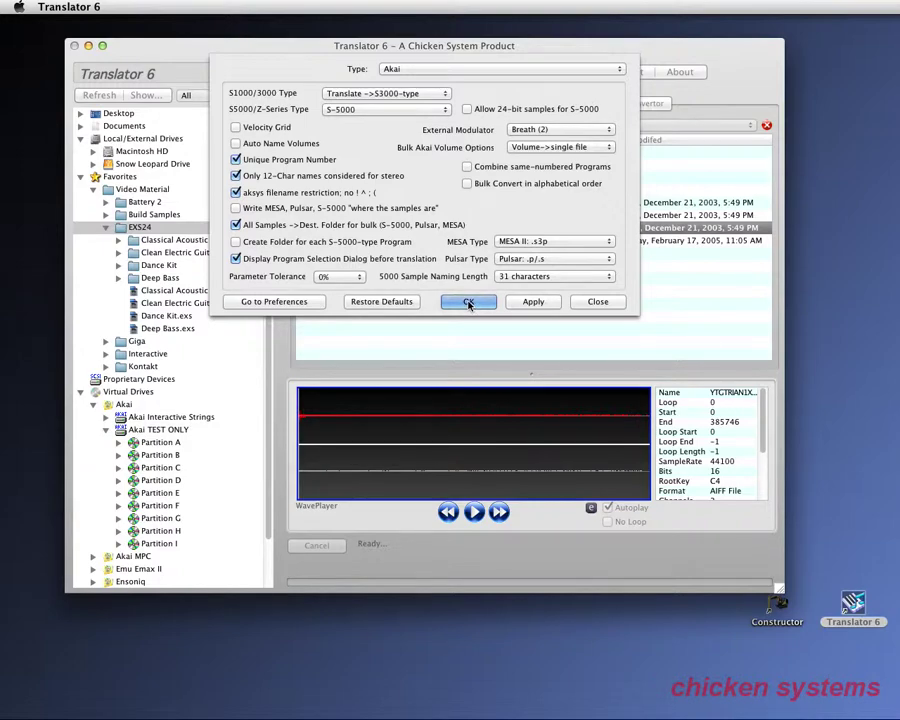
click(799, 223)
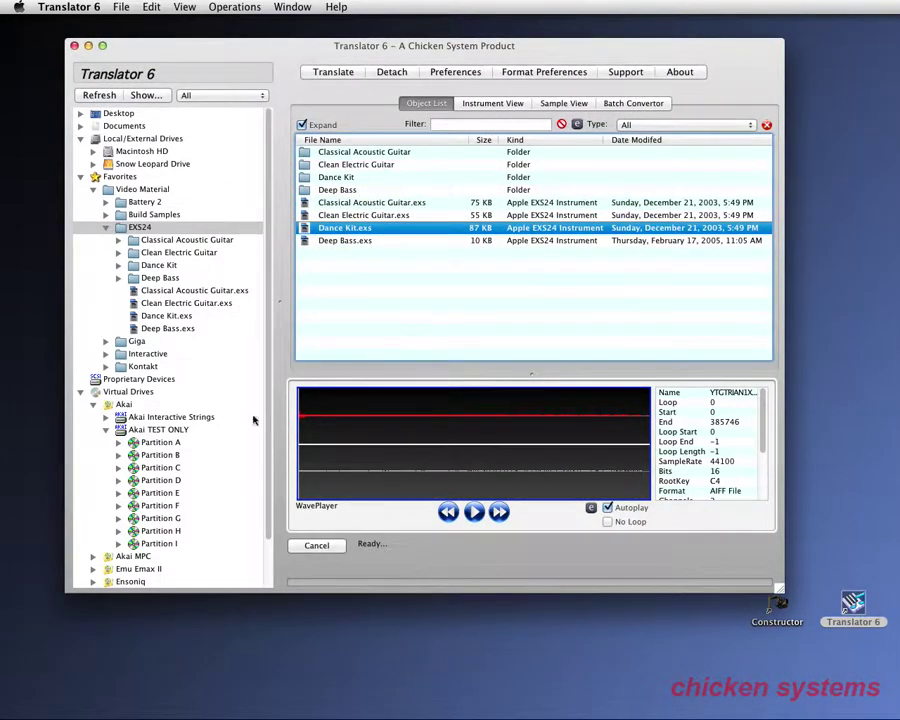
click(118, 443)
click(165, 455)
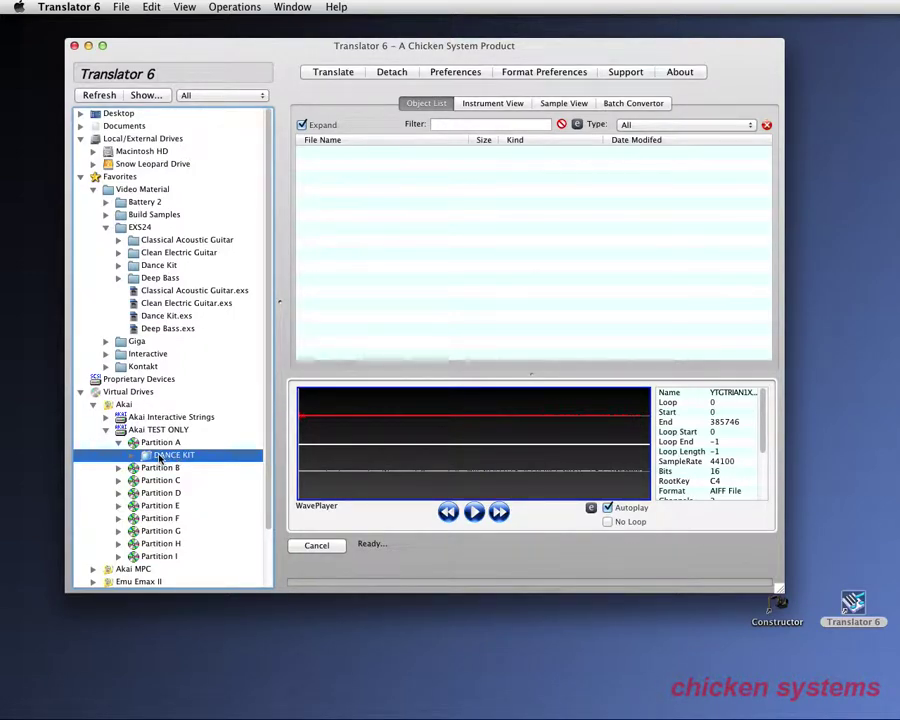
Step: Delete the old DANCE KIT volume from Partition A
right_click(160, 457)
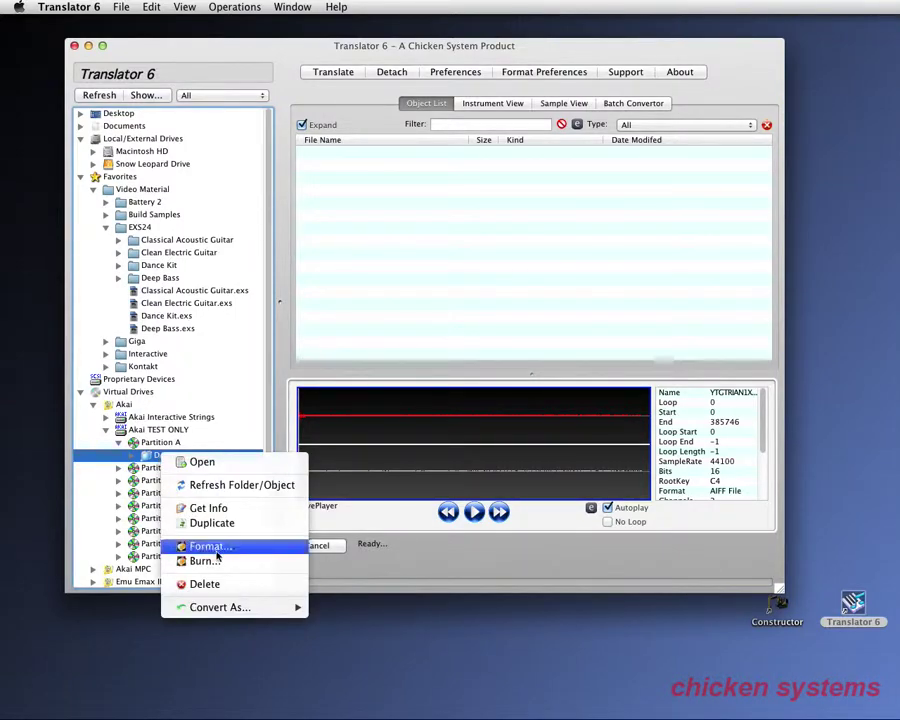
click(208, 584)
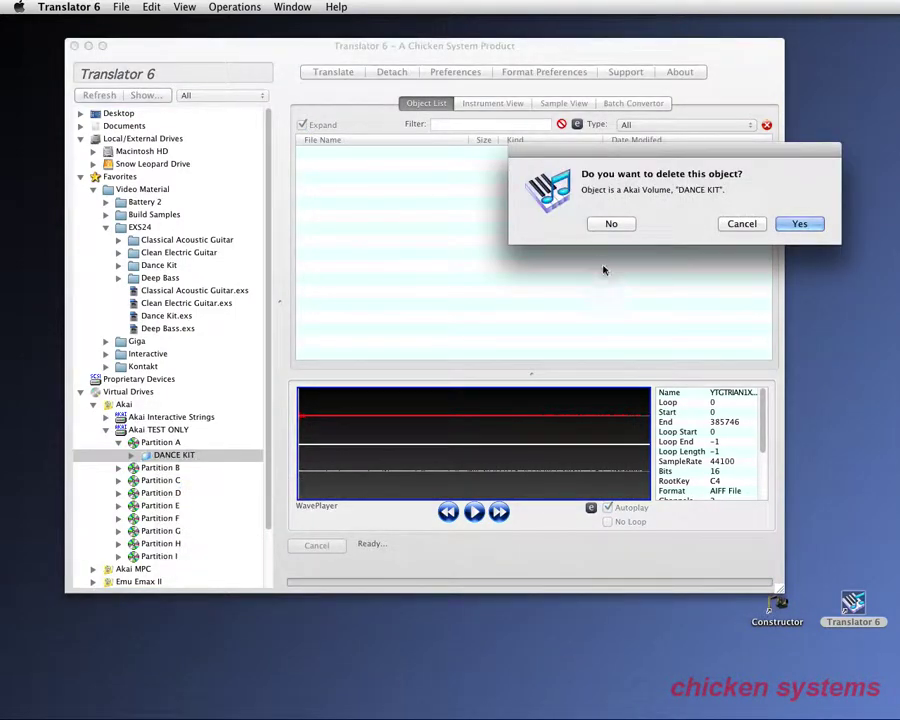
click(796, 229)
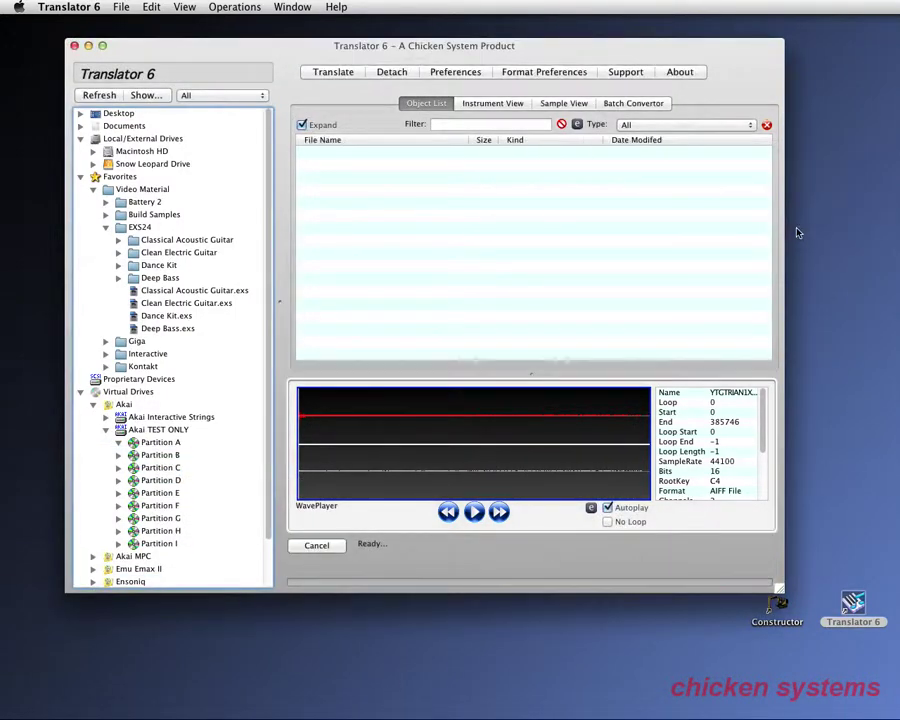
Step: Drag Dance Kit.exs from the EXS24 folder onto Partition A to translate it again
click(146, 430)
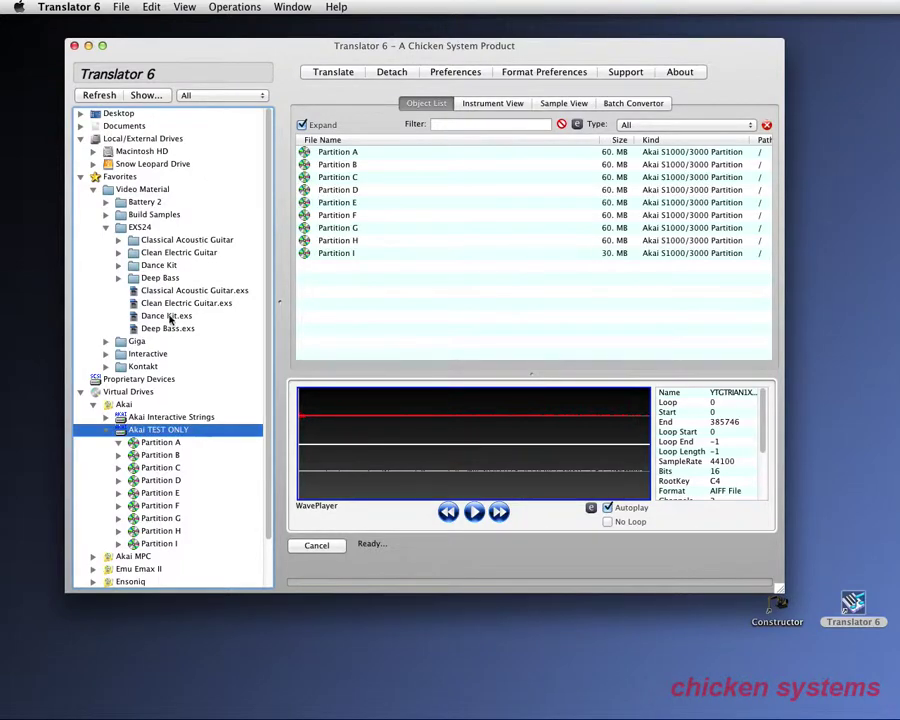
click(150, 229)
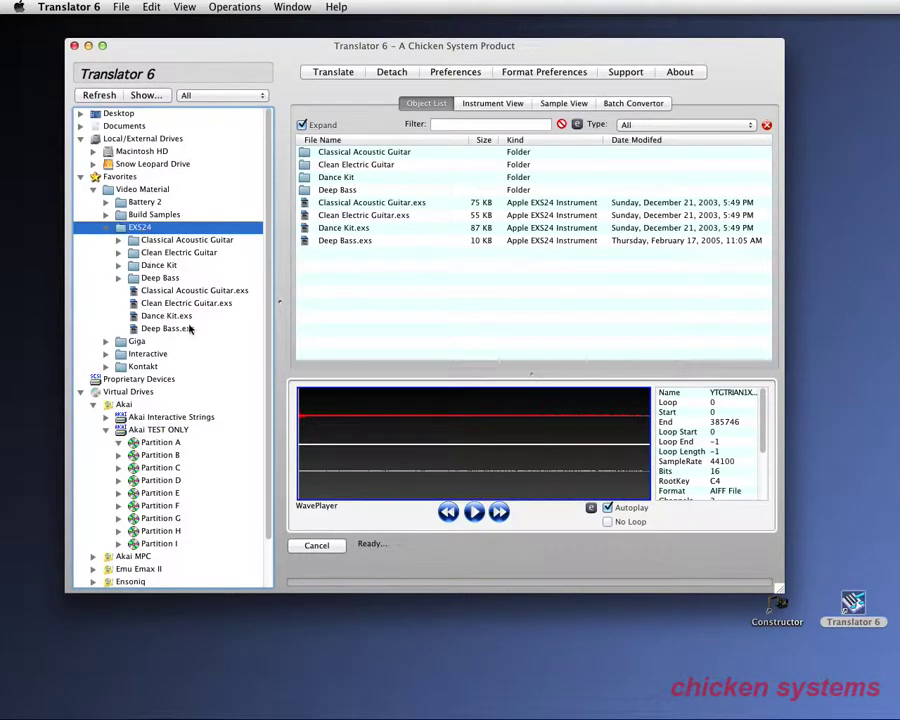
click(339, 228)
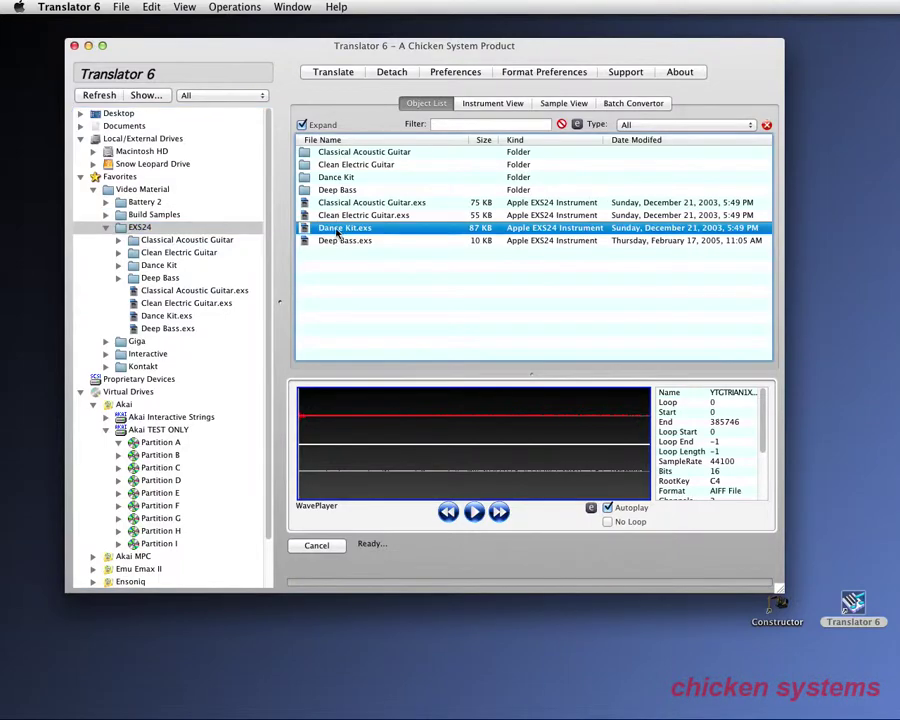
drag(330, 237, 172, 443)
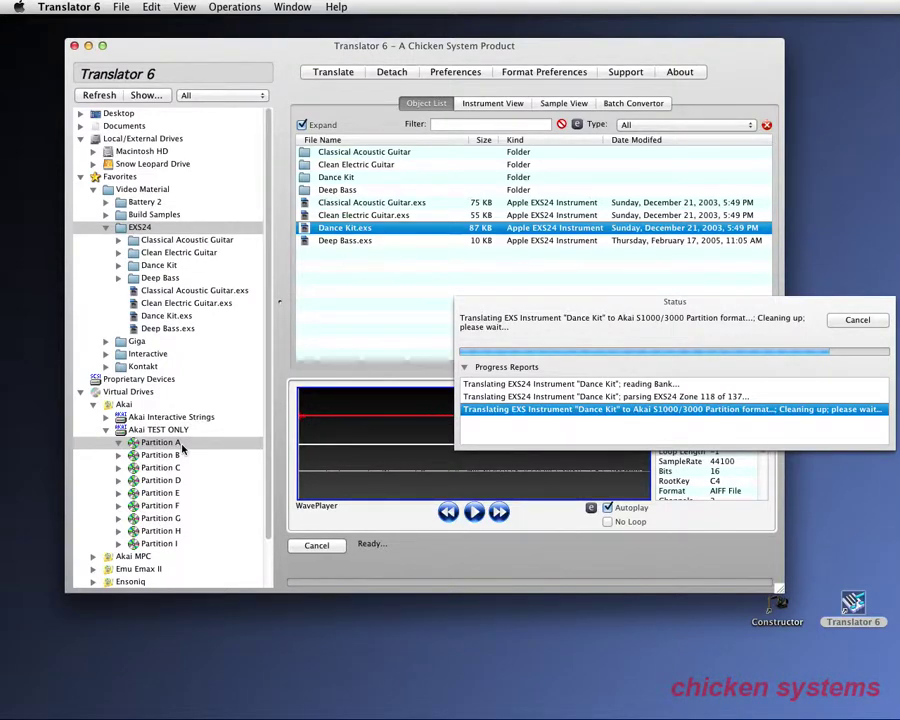
click(138, 444)
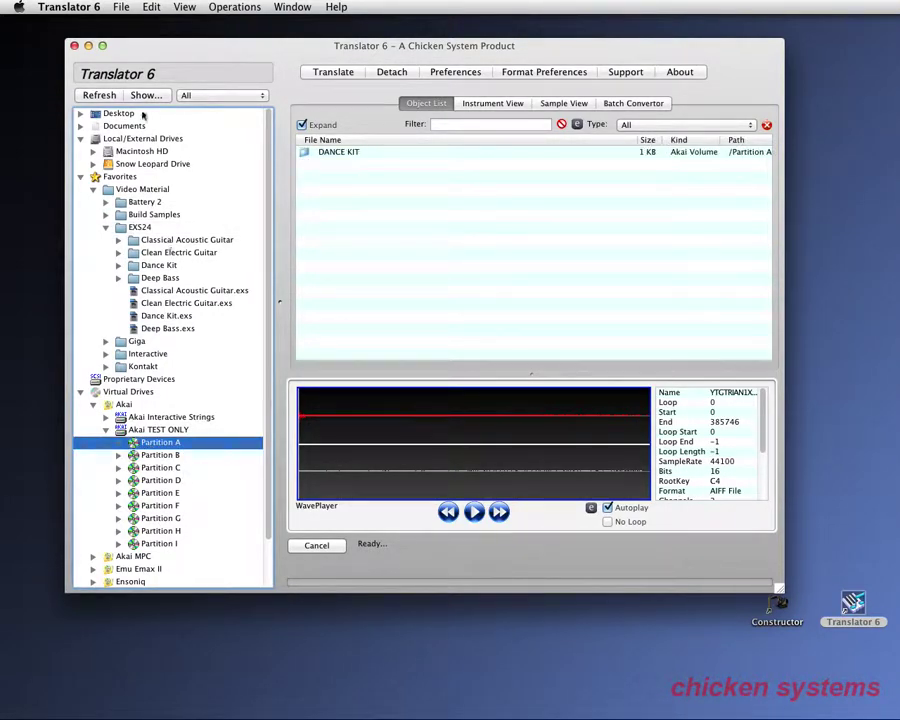
Step: Reload the tree and expand Akai TEST ONLY > Partition A > DANCE KIT to open its program key map
click(92, 95)
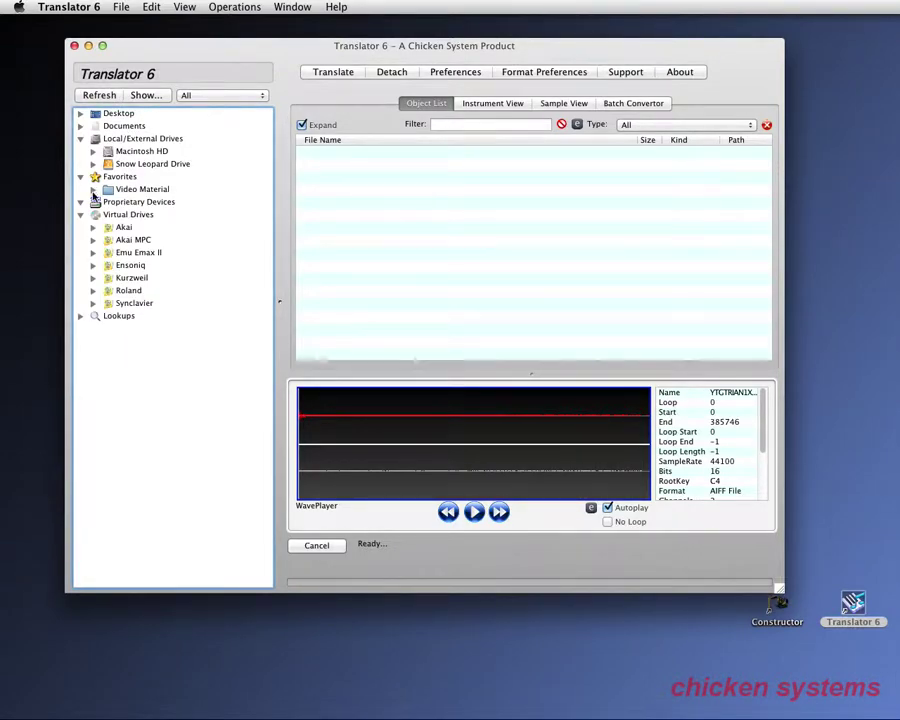
click(93, 228)
click(106, 252)
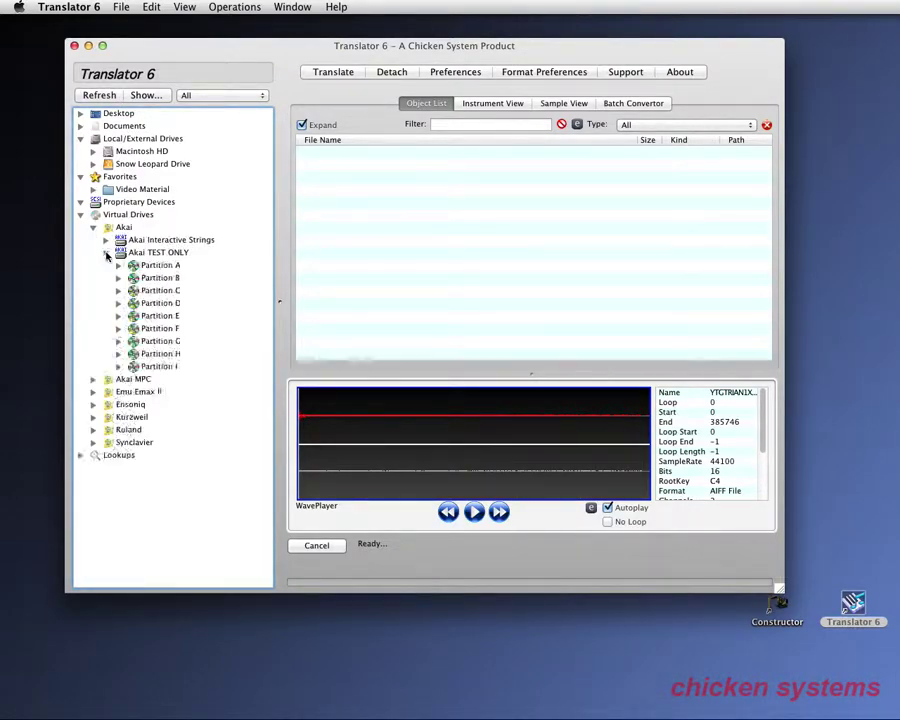
click(120, 265)
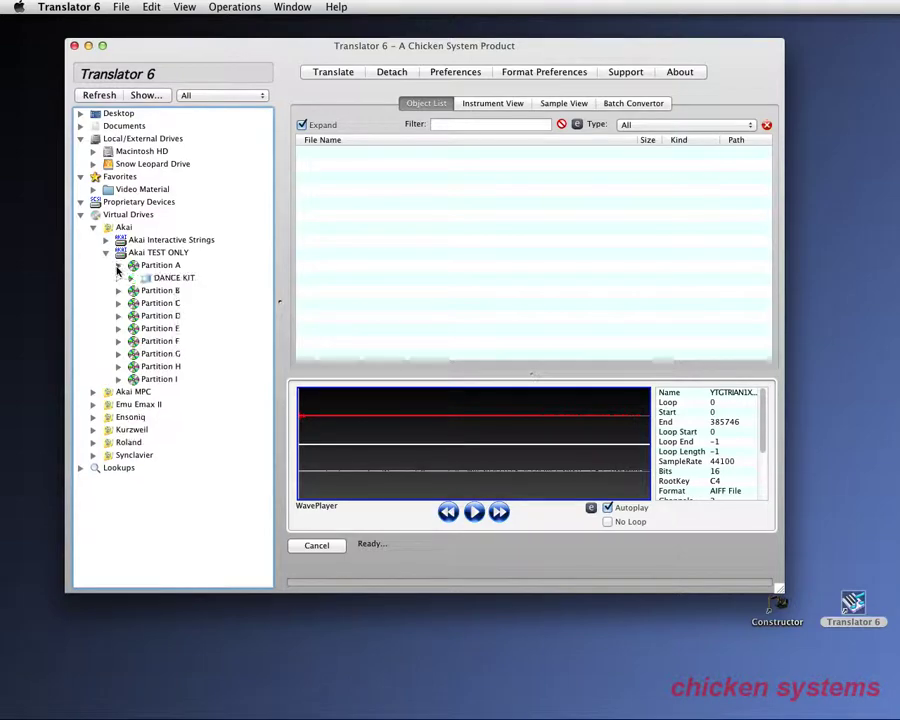
click(166, 278)
double_click(168, 282)
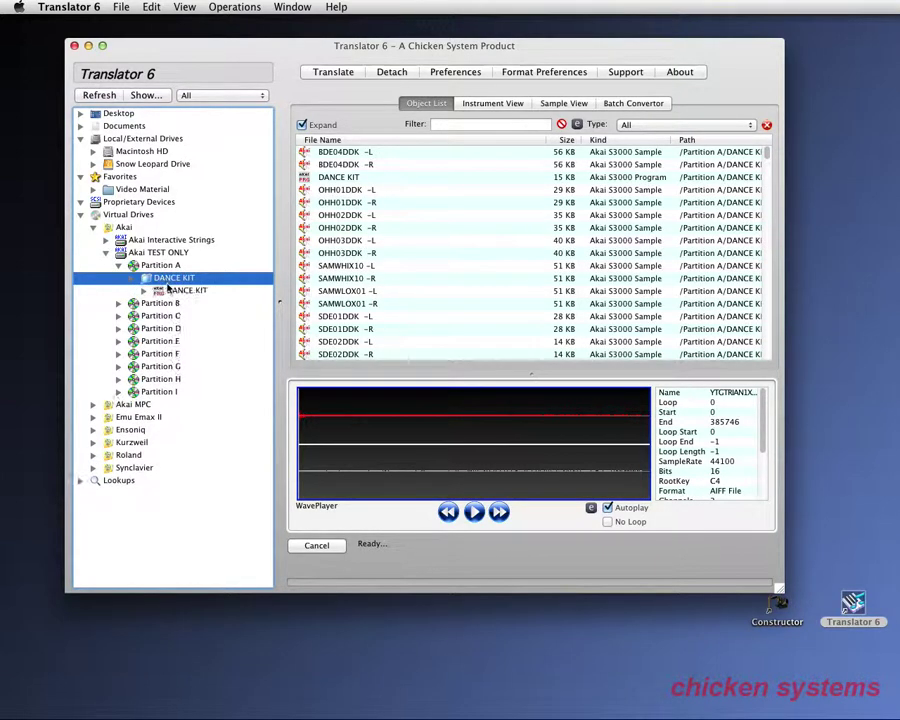
click(176, 291)
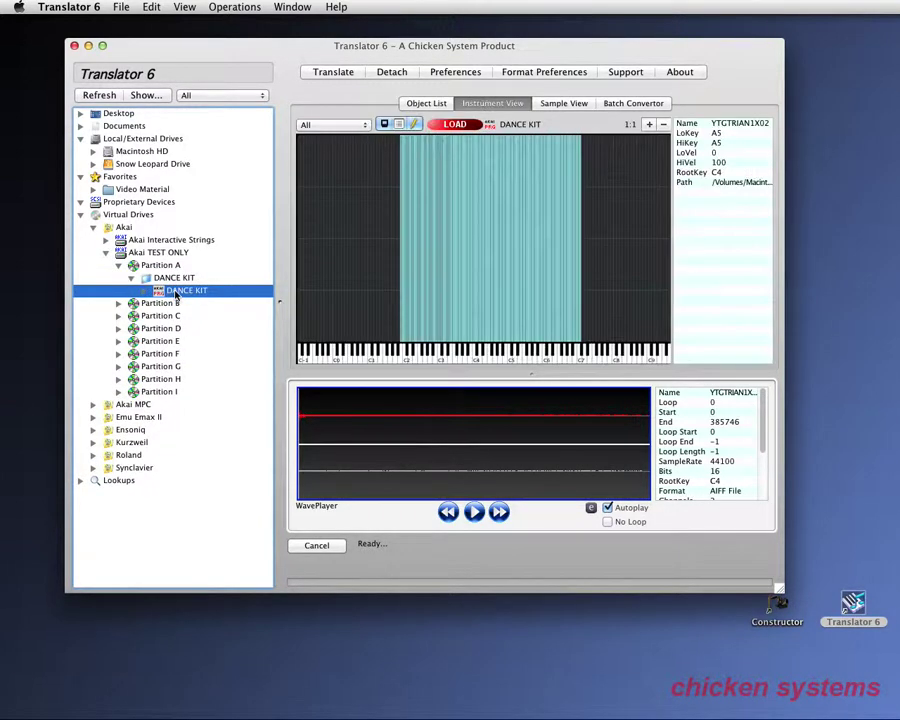
Step: Audition several zones of the translated DANCE KIT program, then stop playback
click(432, 281)
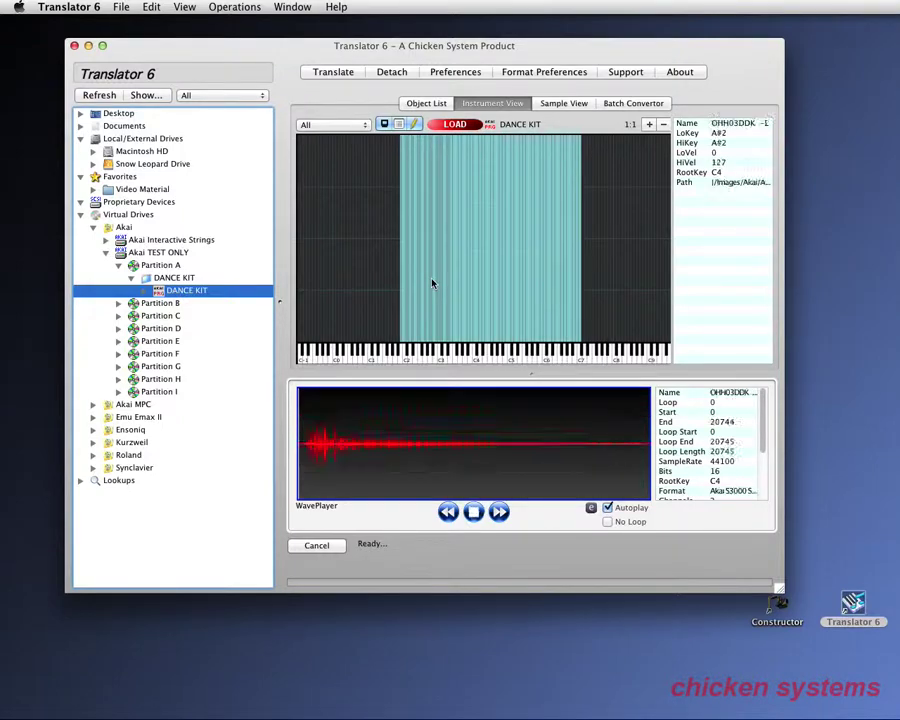
click(482, 287)
click(495, 288)
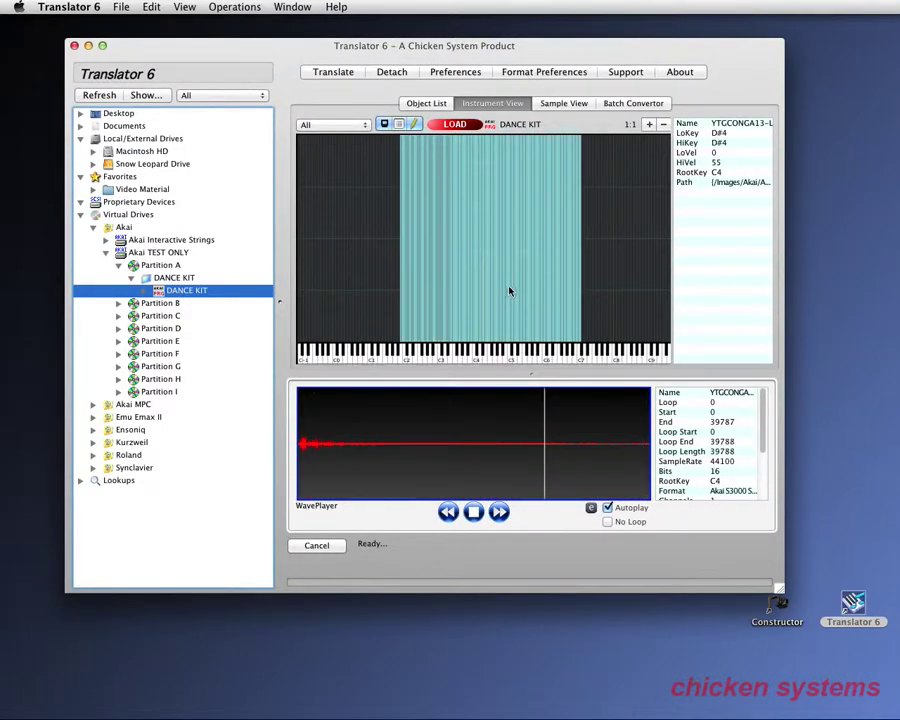
click(534, 290)
click(532, 288)
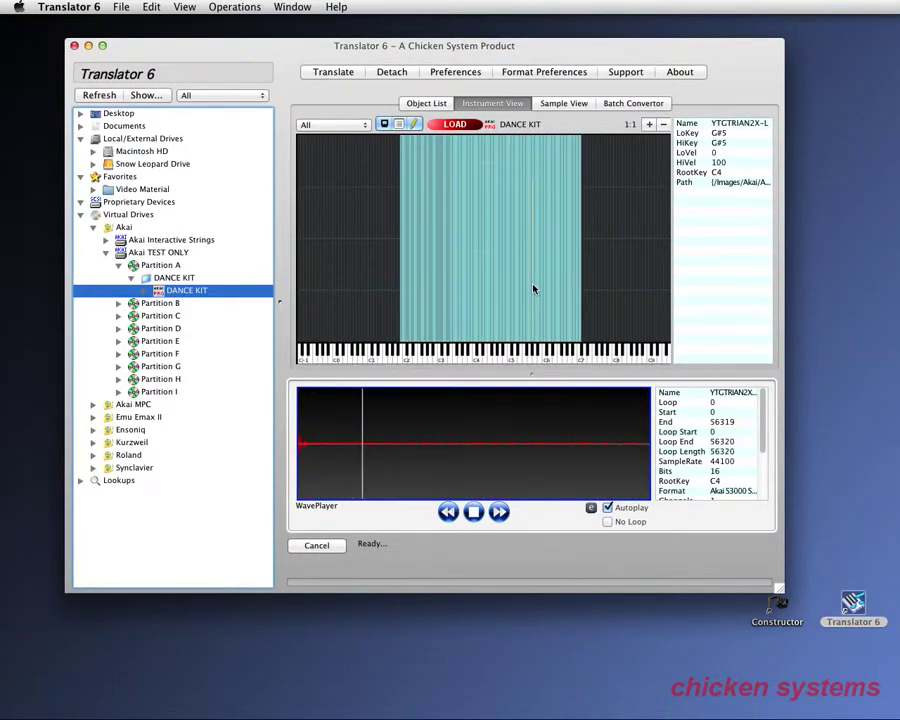
click(474, 512)
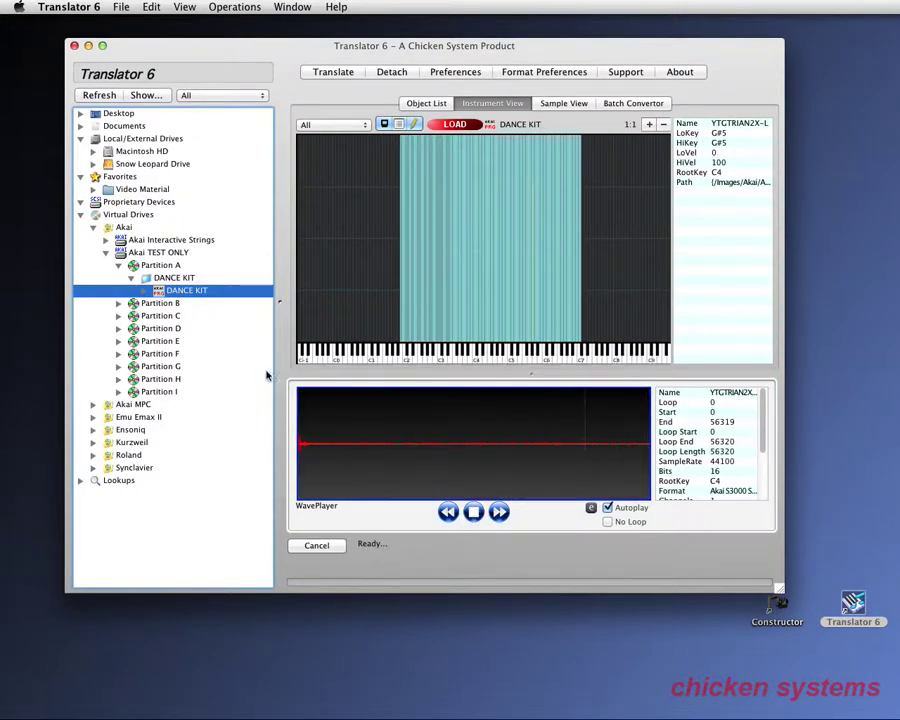
Step: Re-expand Partition A and select the DANCE KIT volume
click(119, 265)
click(107, 254)
click(107, 254)
click(119, 266)
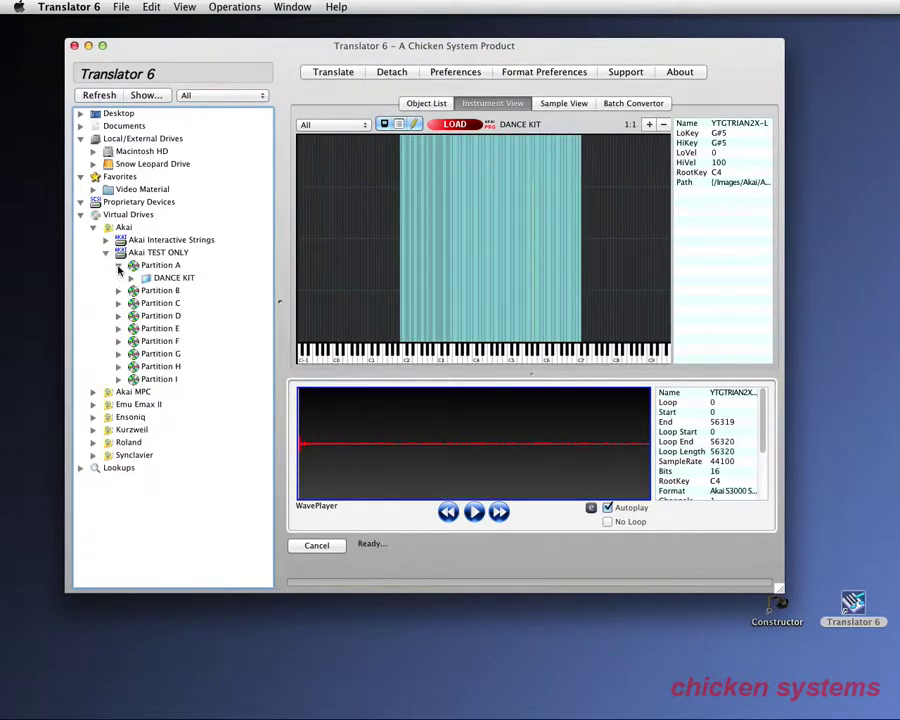
click(173, 279)
Step: Delete the DANCE KIT volume from Partition A
right_click(168, 281)
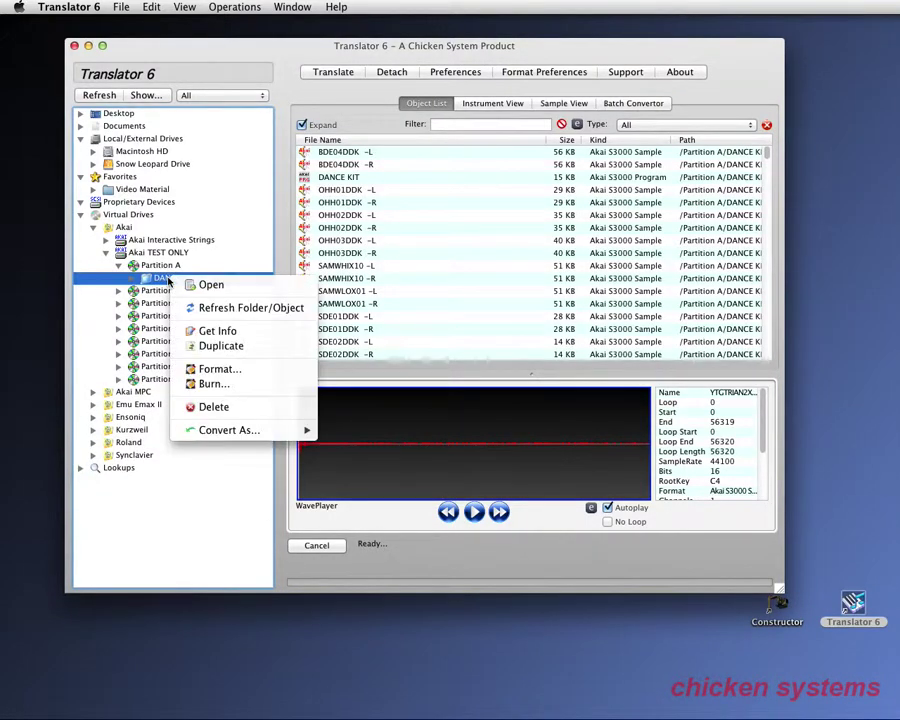
click(240, 408)
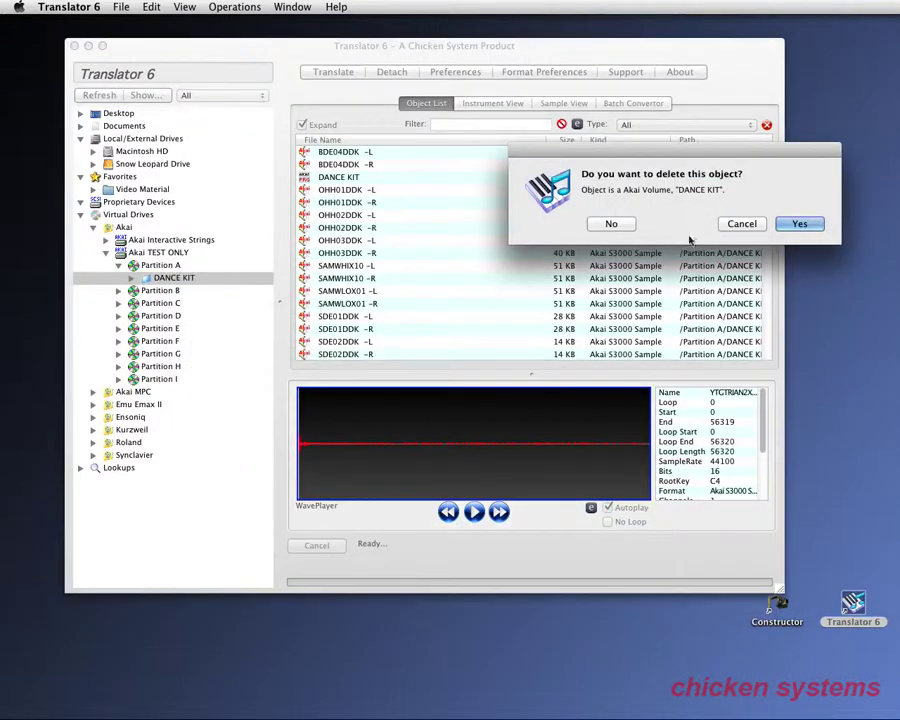
click(799, 224)
Step: Confirm Partition A is empty, collapse Akai TEST ONLY and expand the Ensoniq drives
click(160, 266)
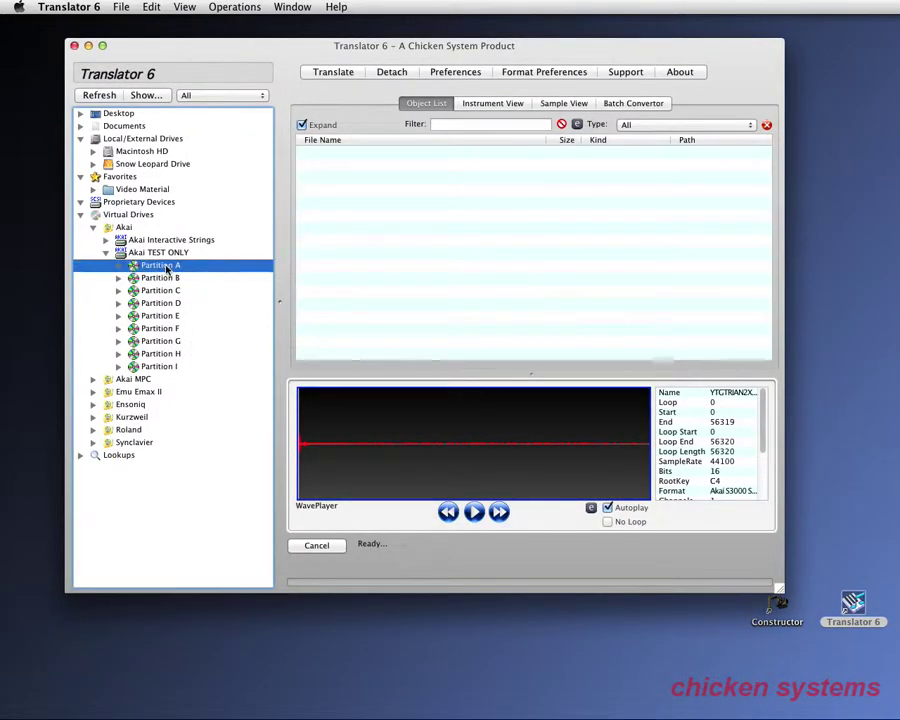
click(106, 254)
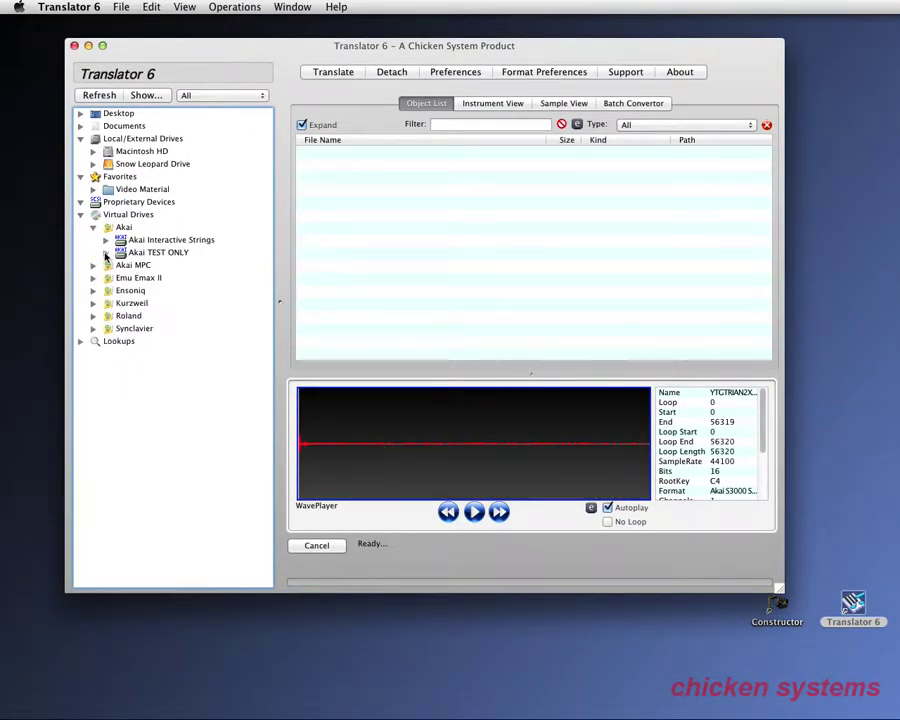
click(93, 291)
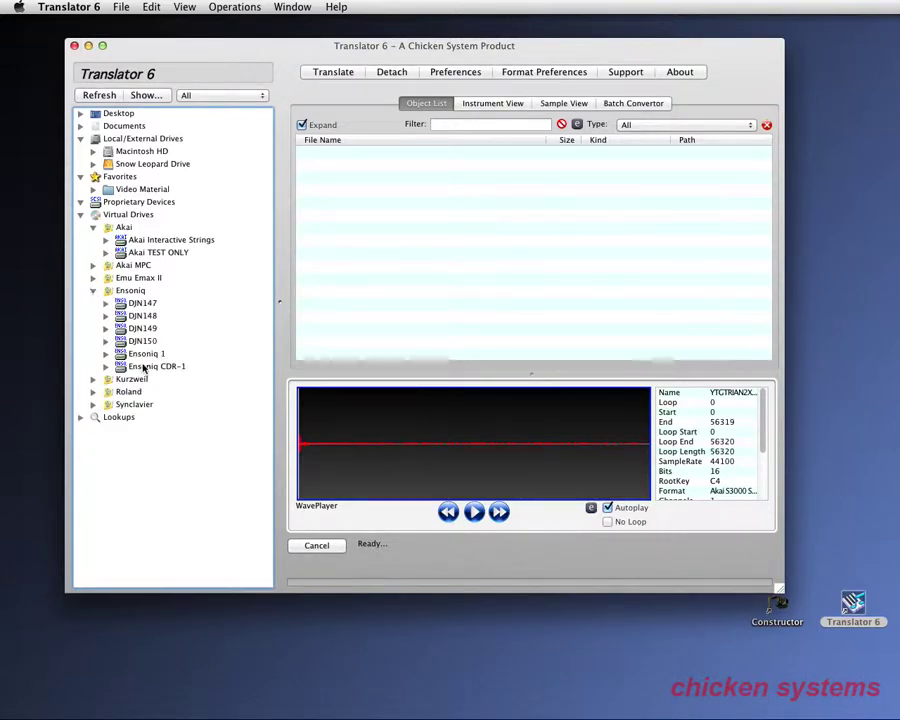
Step: From the Ensoniq group, create an Ensoniq EPS/ASR drive with custom size 96 MB, labelled GARTH01
click(125, 291)
right_click(129, 294)
click(168, 297)
click(440, 121)
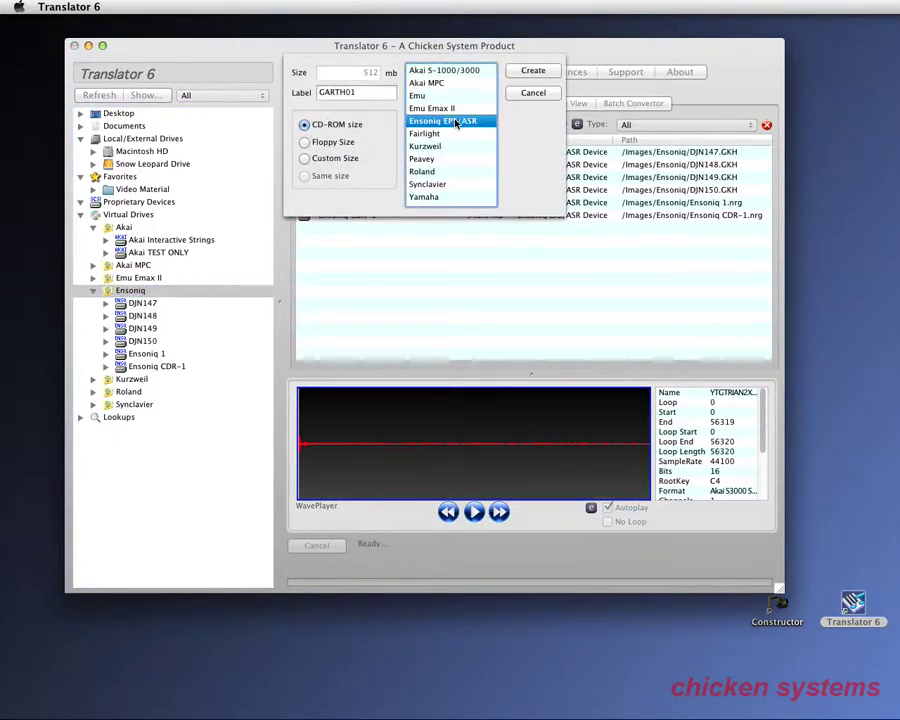
click(306, 159)
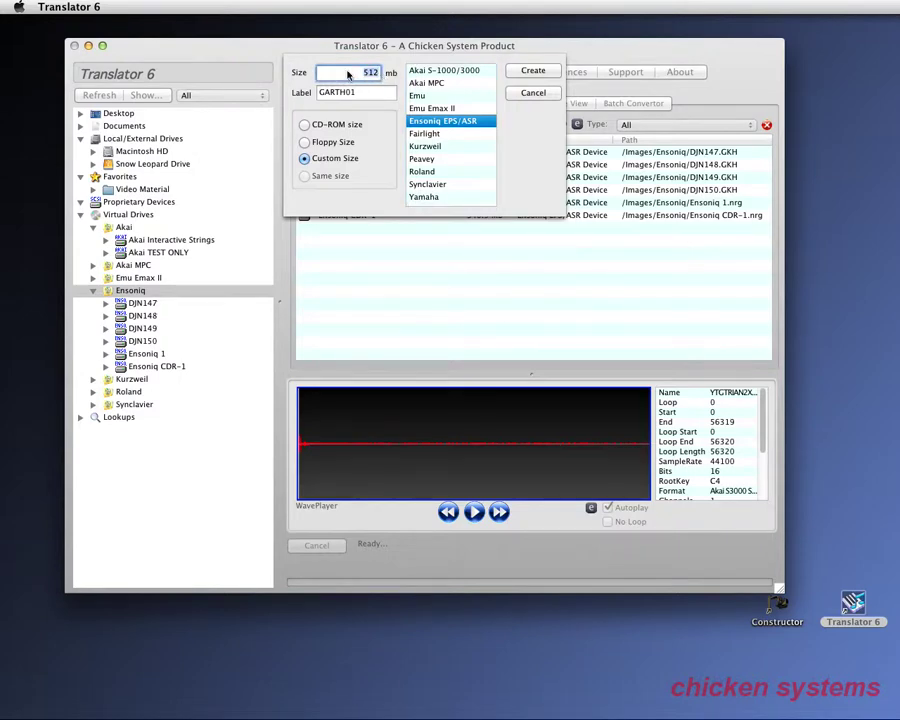
text(96)
key(Tab)
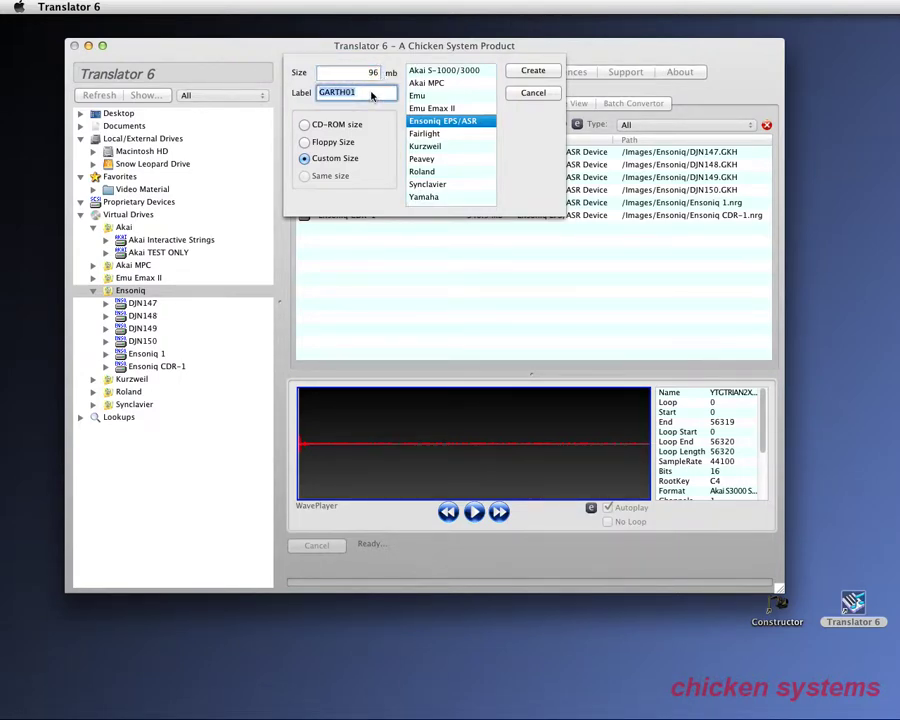
click(372, 94)
click(527, 72)
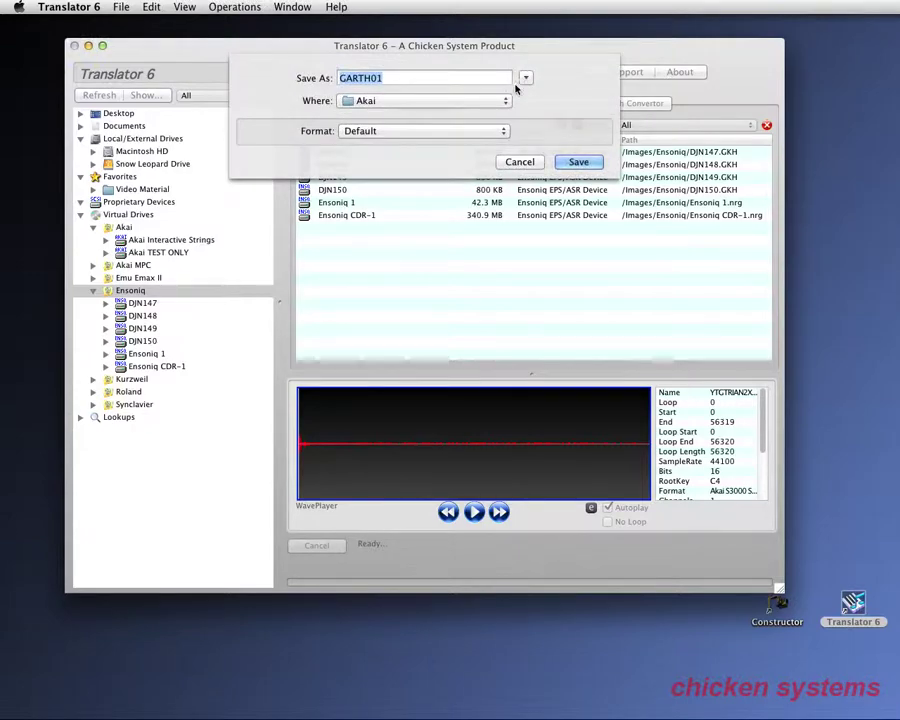
Step: Save GARTH01.dmg in Images/Ensoniq with the extension shown, declining to write the Ensoniq OS
click(526, 79)
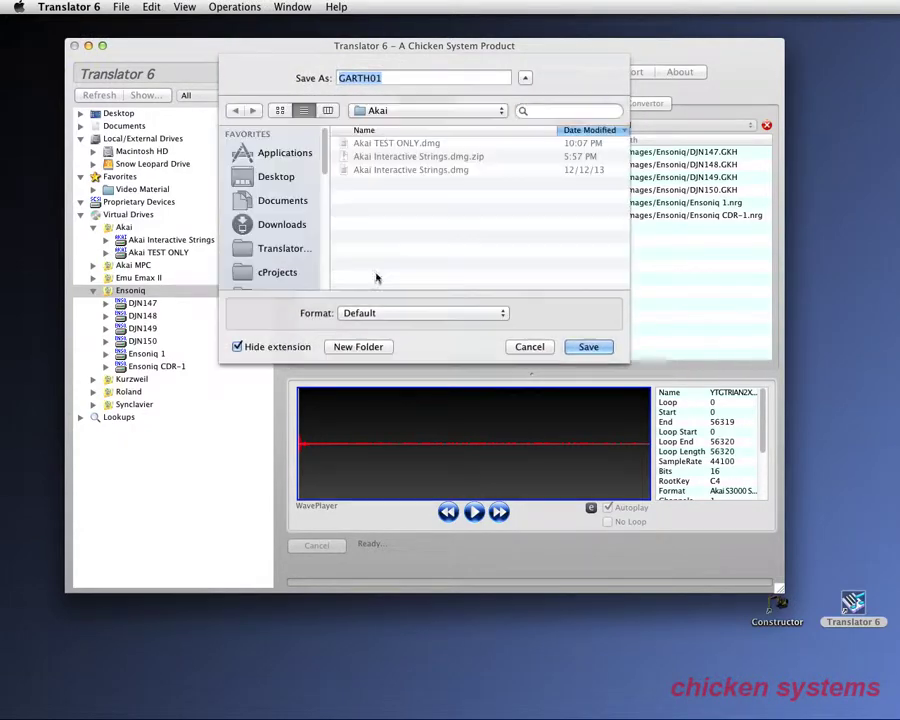
click(413, 112)
click(401, 125)
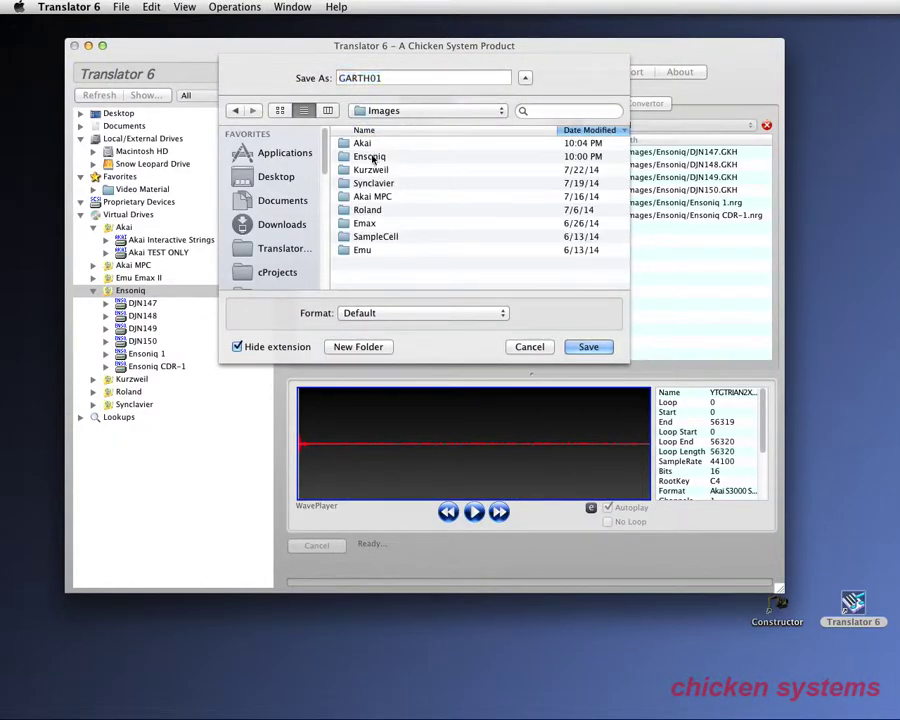
double_click(374, 157)
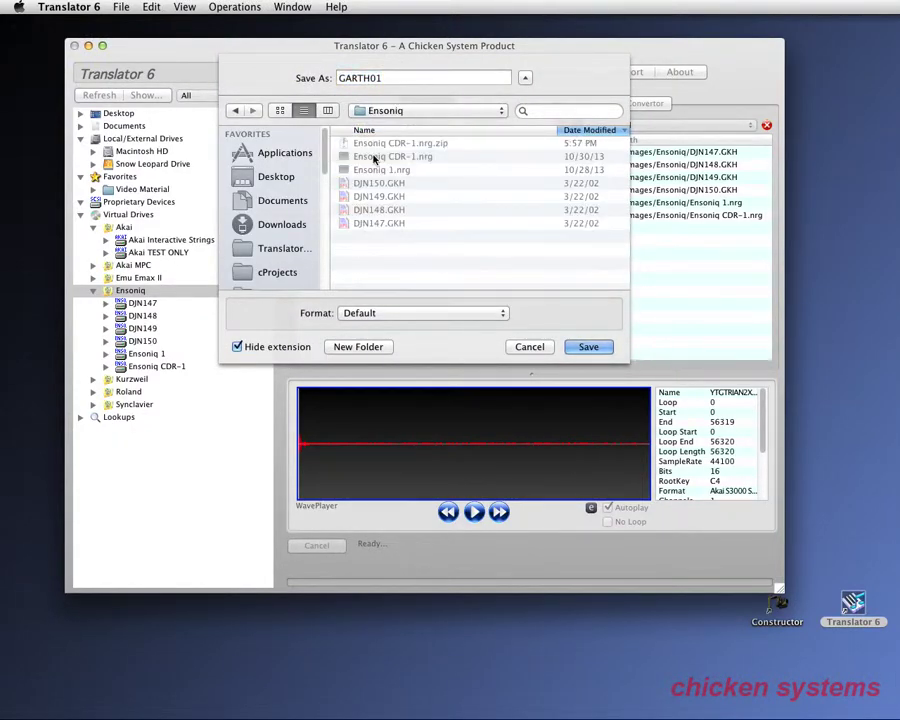
click(246, 349)
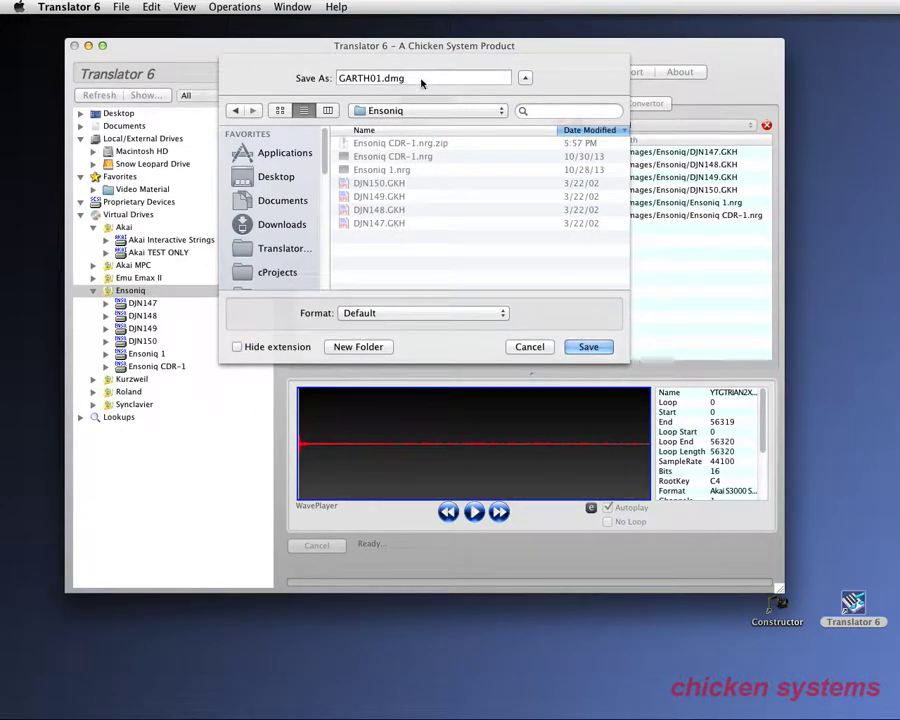
click(585, 348)
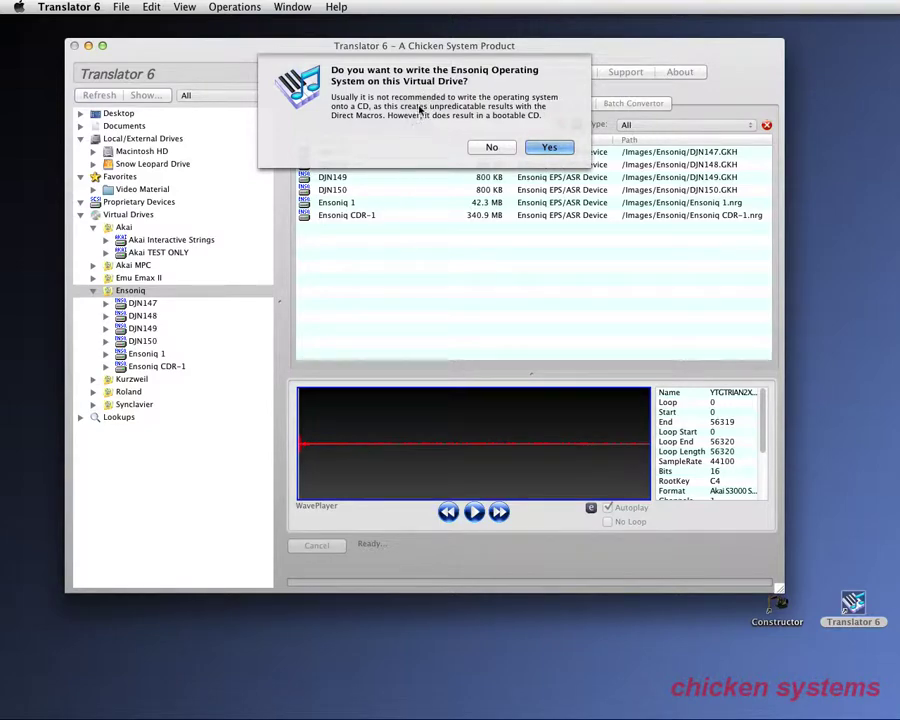
click(491, 147)
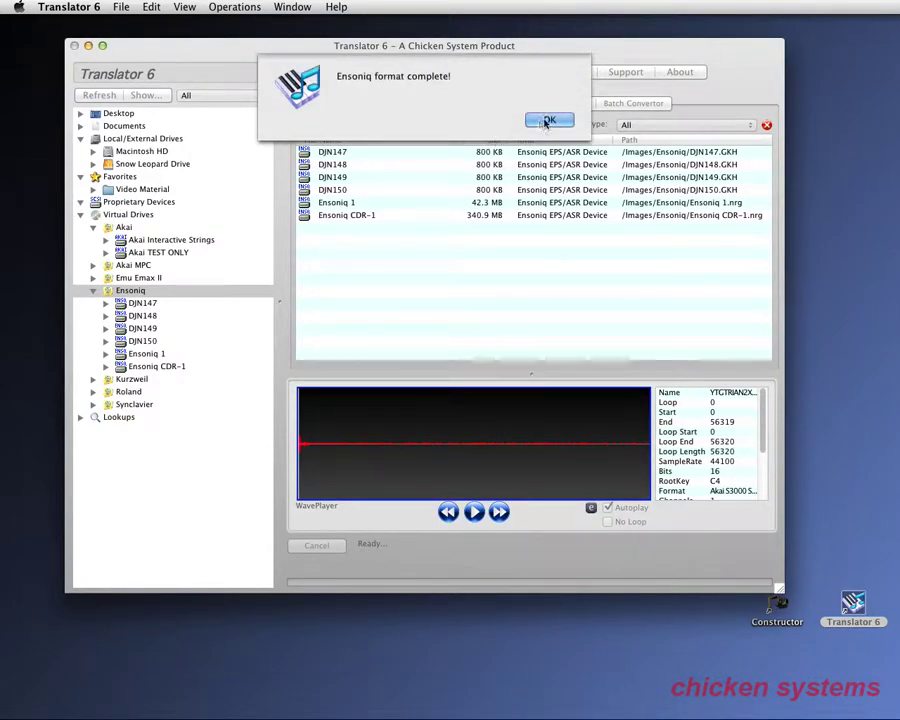
click(537, 119)
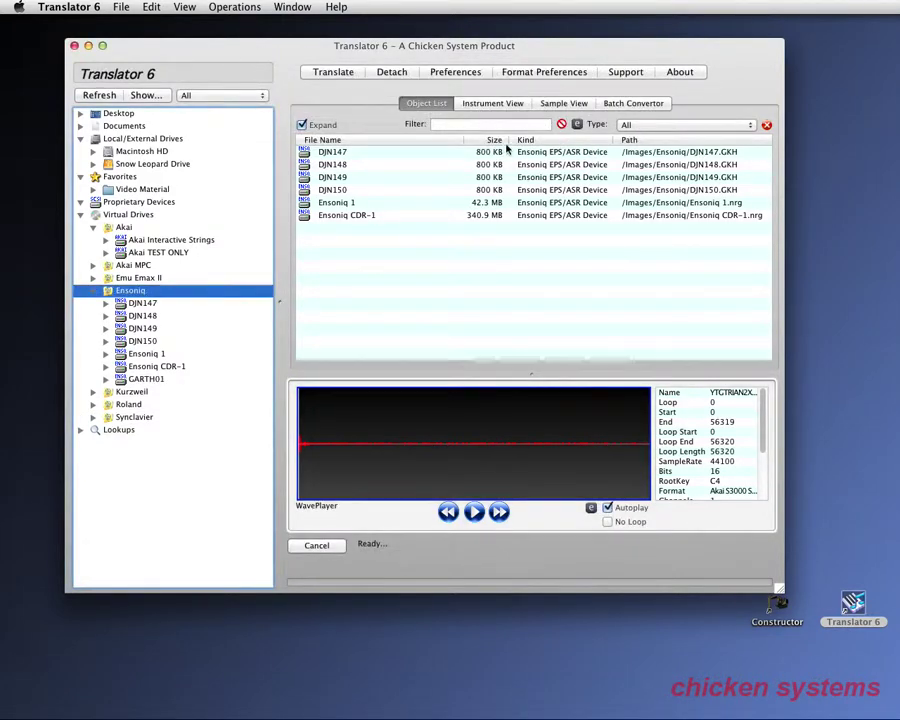
Step: Create a directory named 'My folder' on GARTH01, which appears as 01 MY FOLDER
click(145, 380)
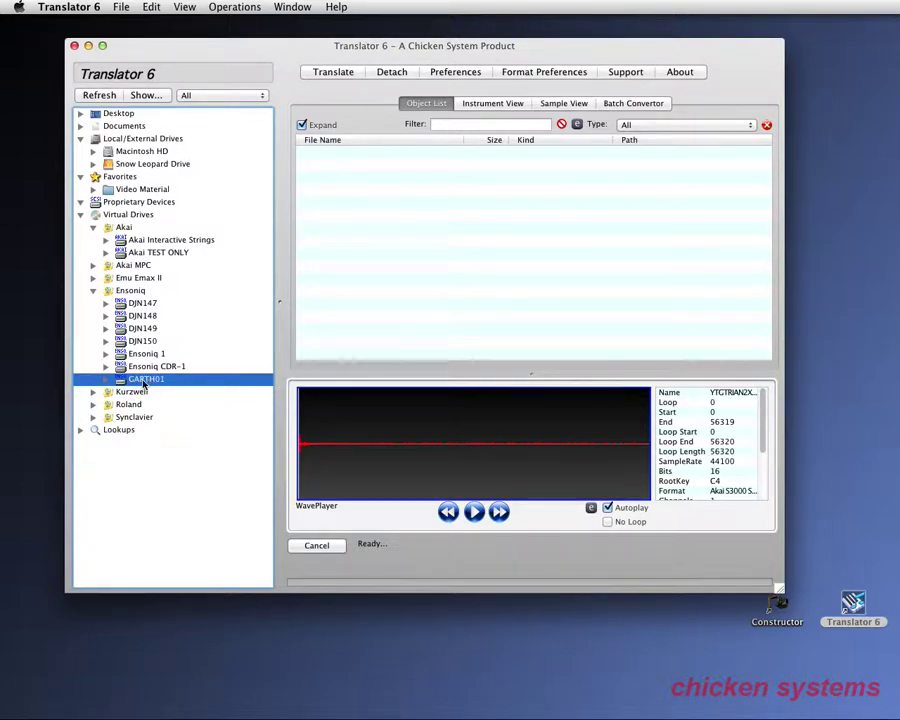
right_click(144, 386)
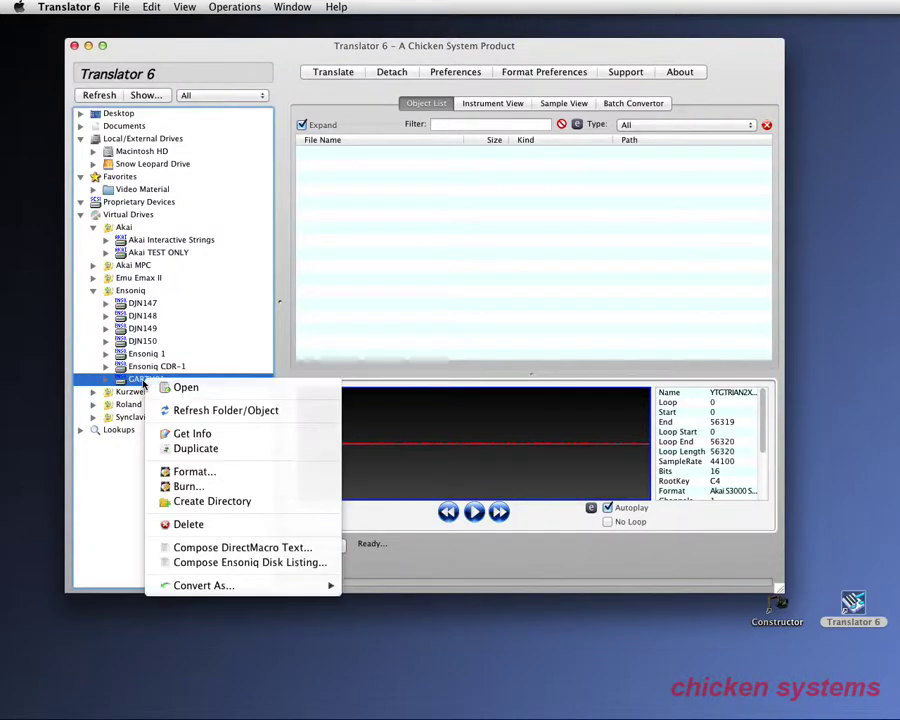
click(232, 503)
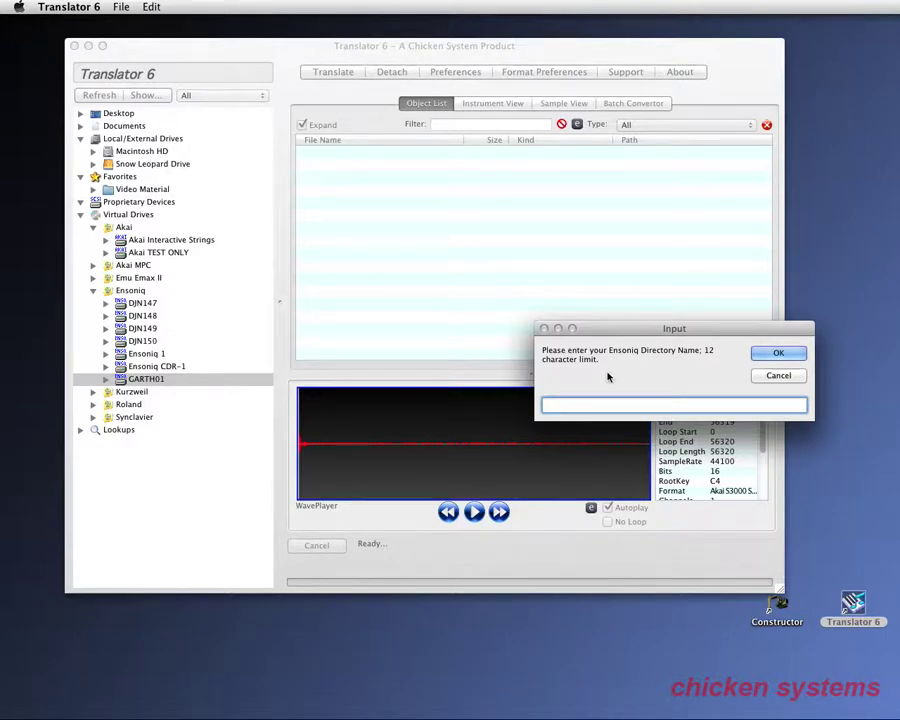
text(My folder)
click(771, 354)
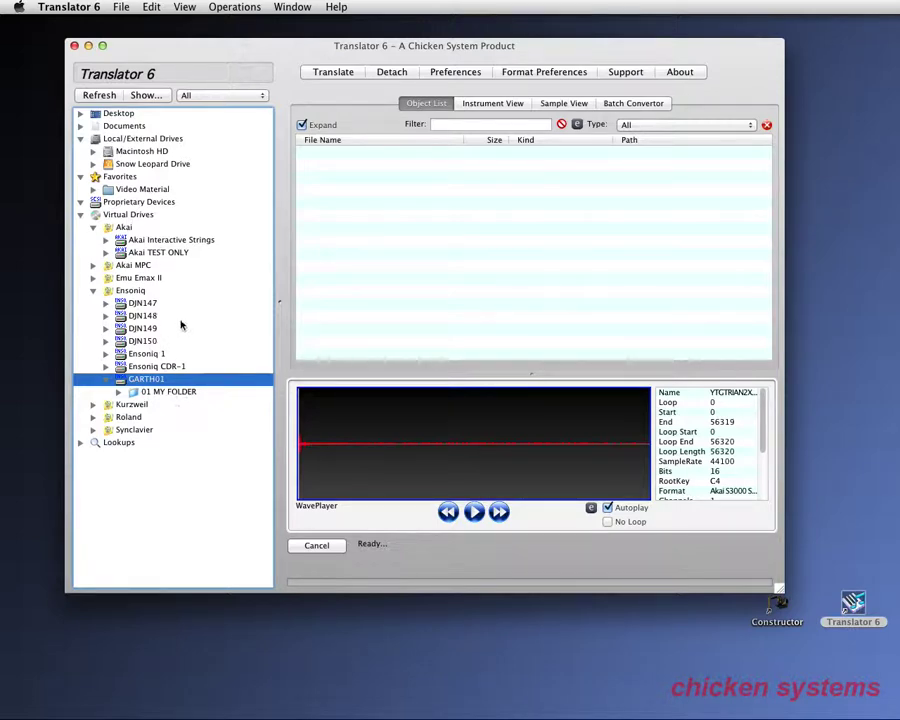
Step: Browse Video Material > Kontakt > FINAL DEMO CONTENT > Loops and load House Organ Loop.nki
click(93, 189)
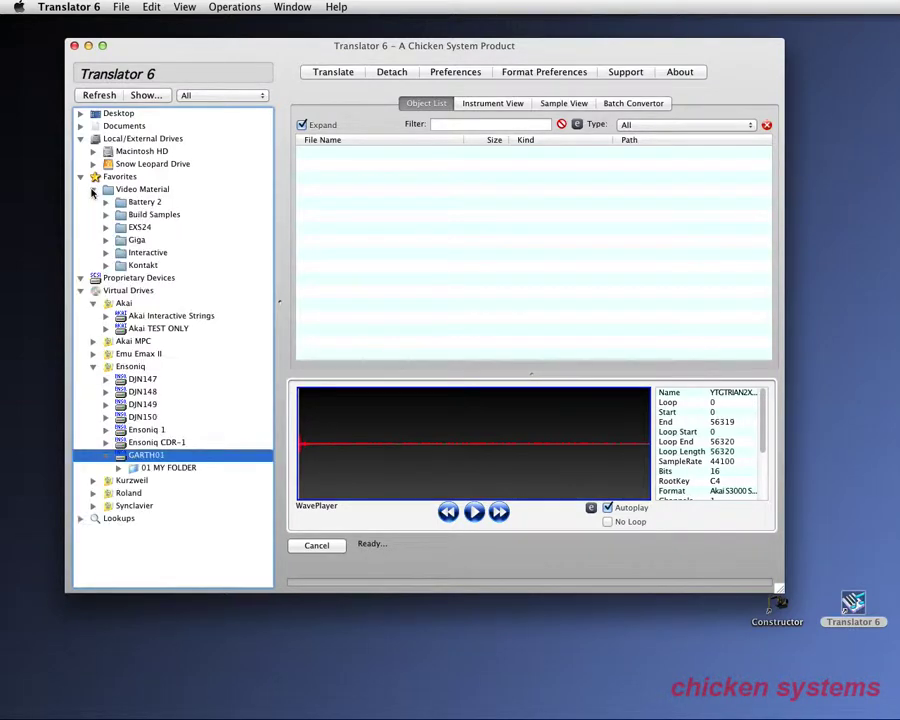
click(142, 265)
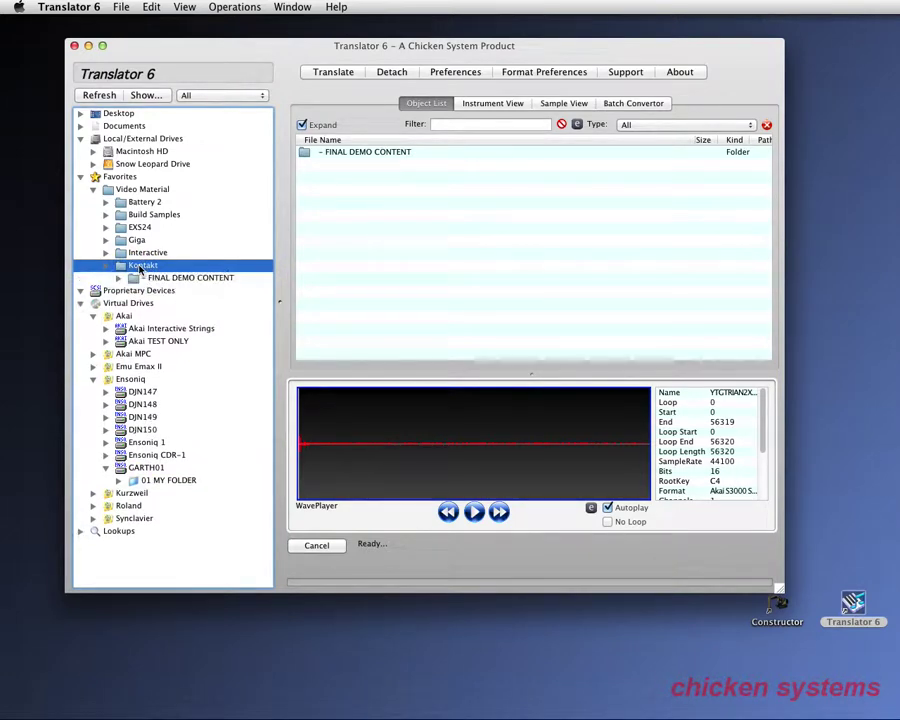
click(147, 278)
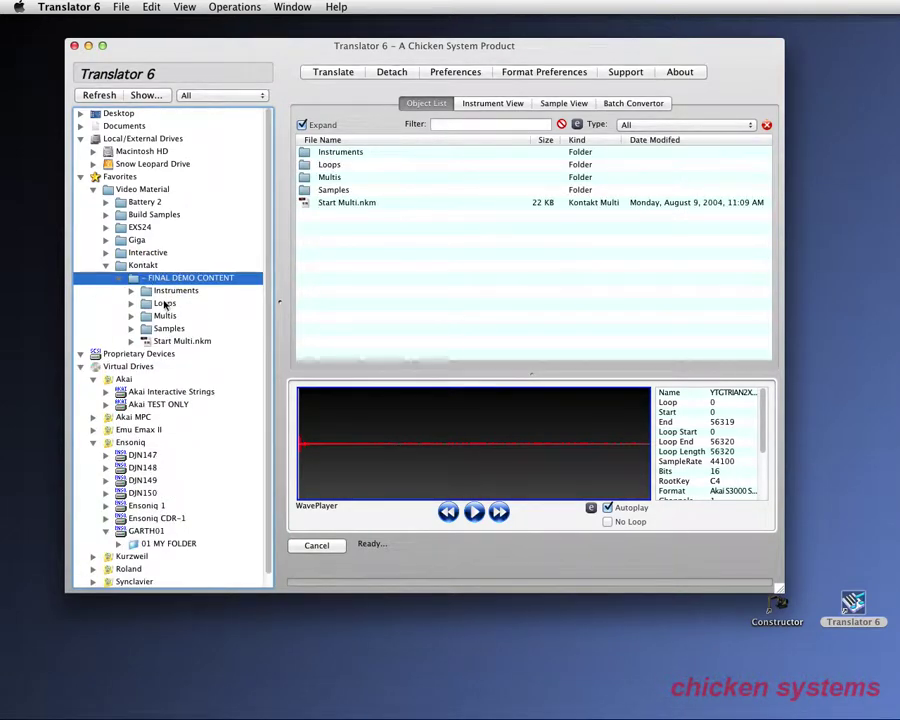
click(164, 304)
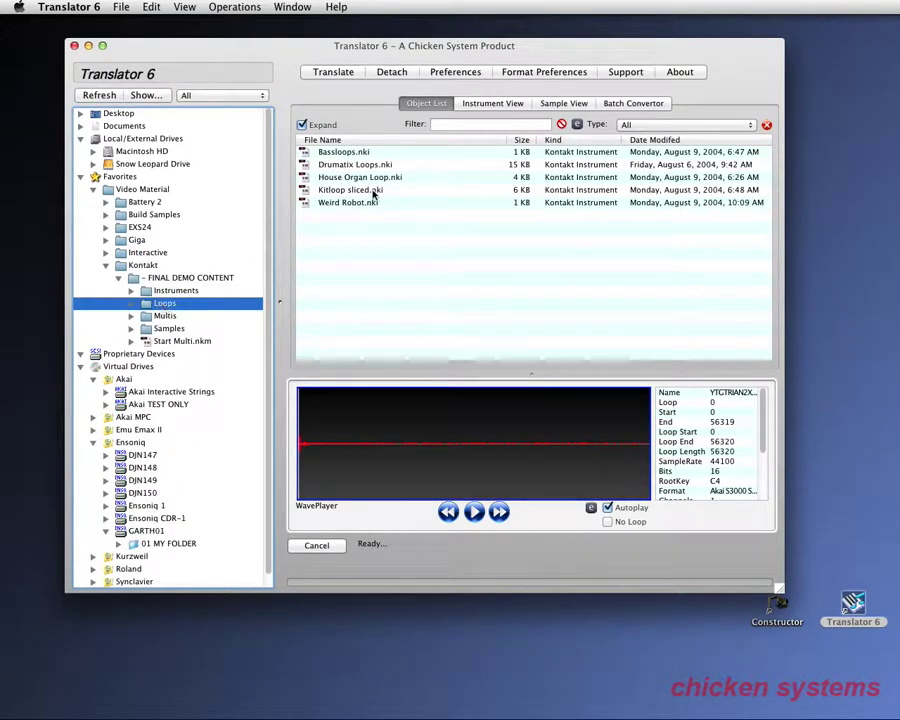
click(361, 178)
click(131, 303)
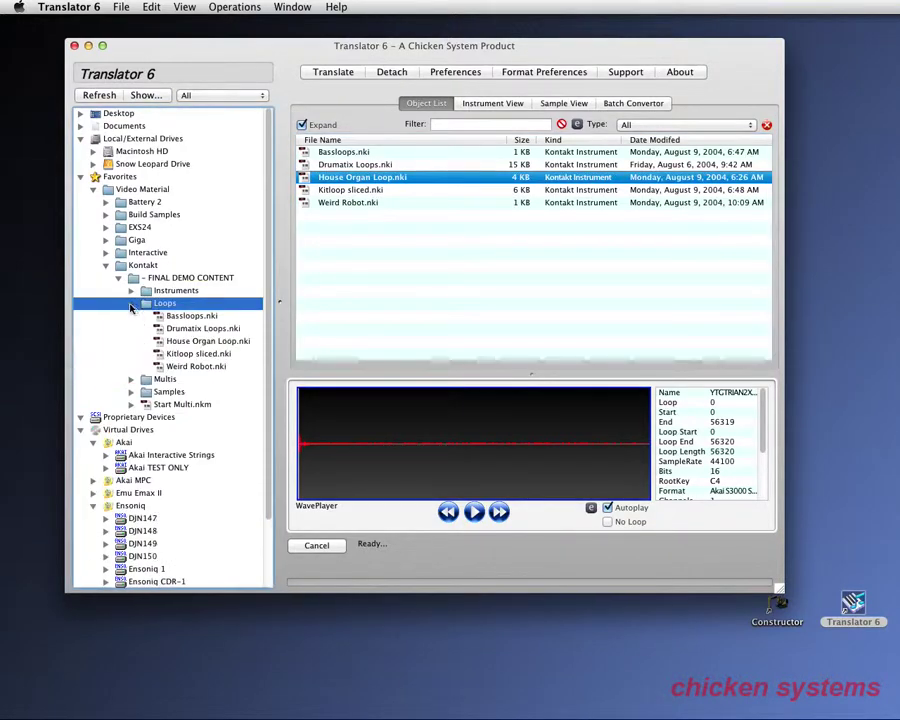
click(181, 342)
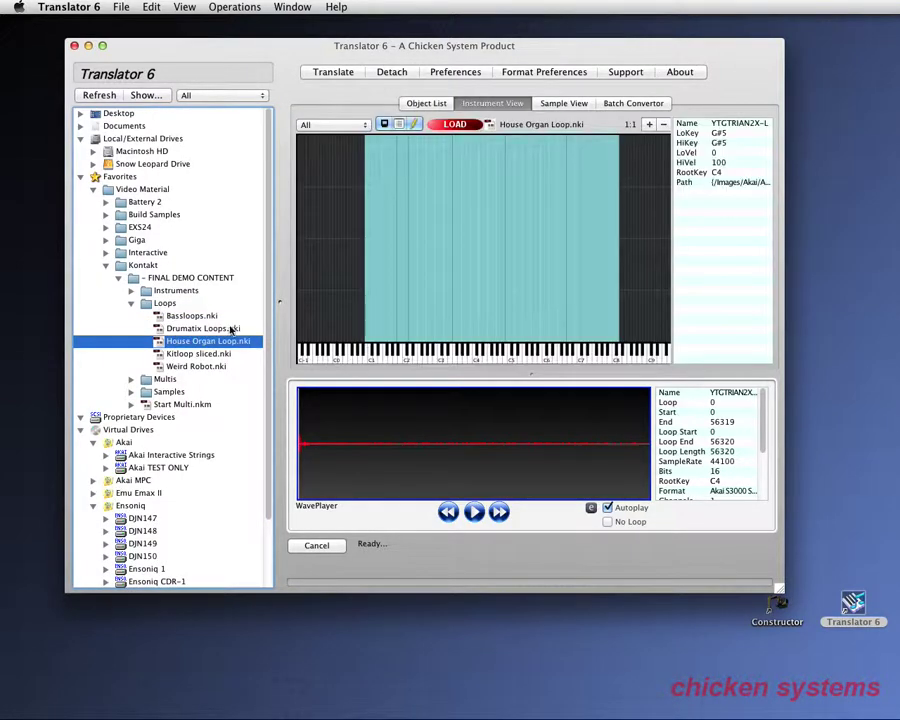
Step: Audition the C5 and C6 zones, then reselect House Organ Loop.nki in the Loops list
click(504, 284)
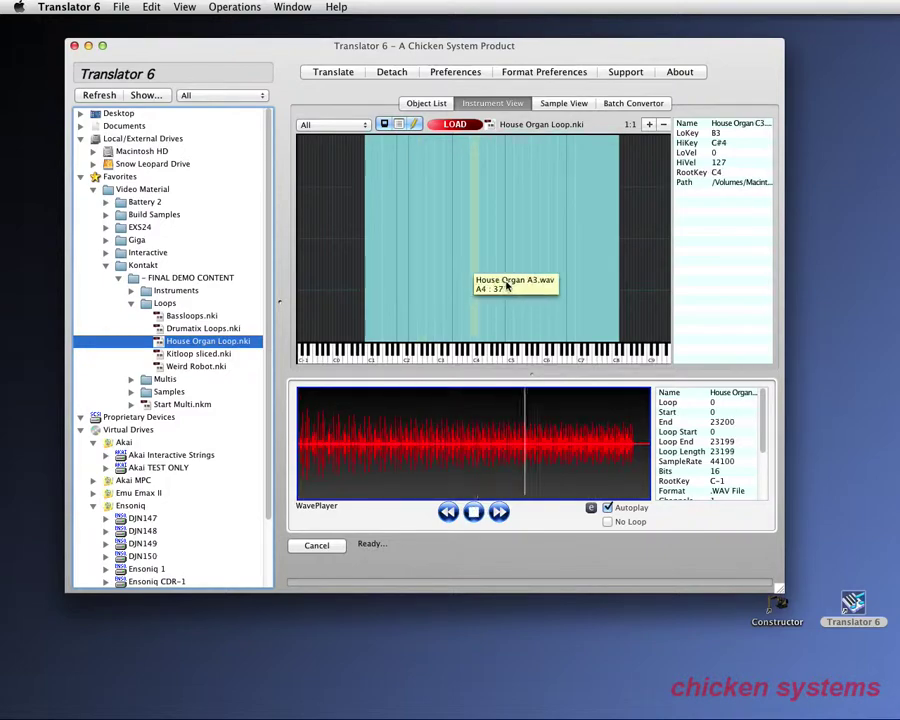
click(547, 289)
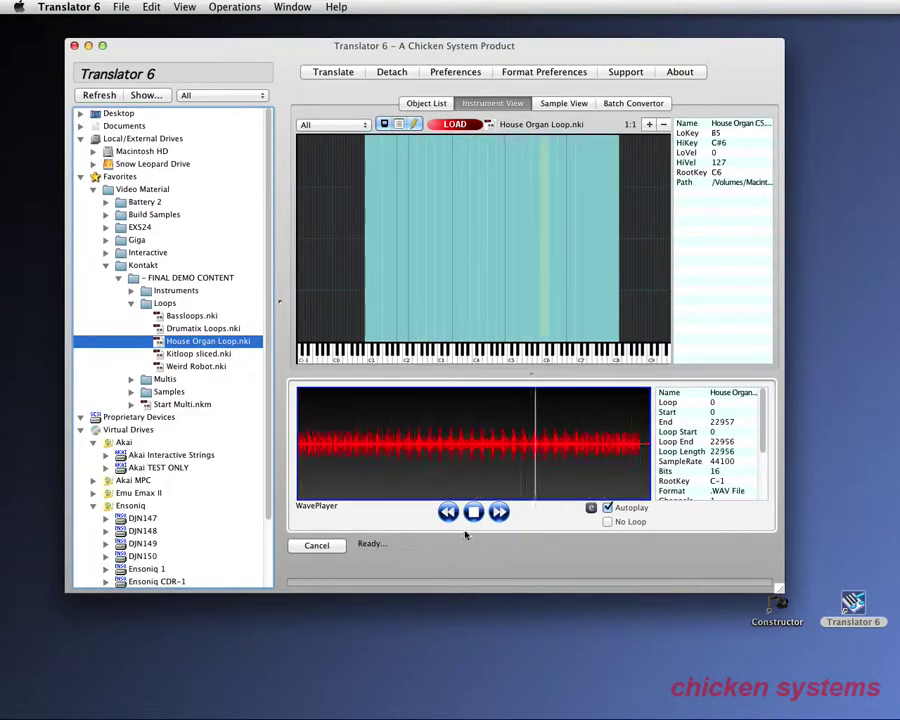
click(131, 304)
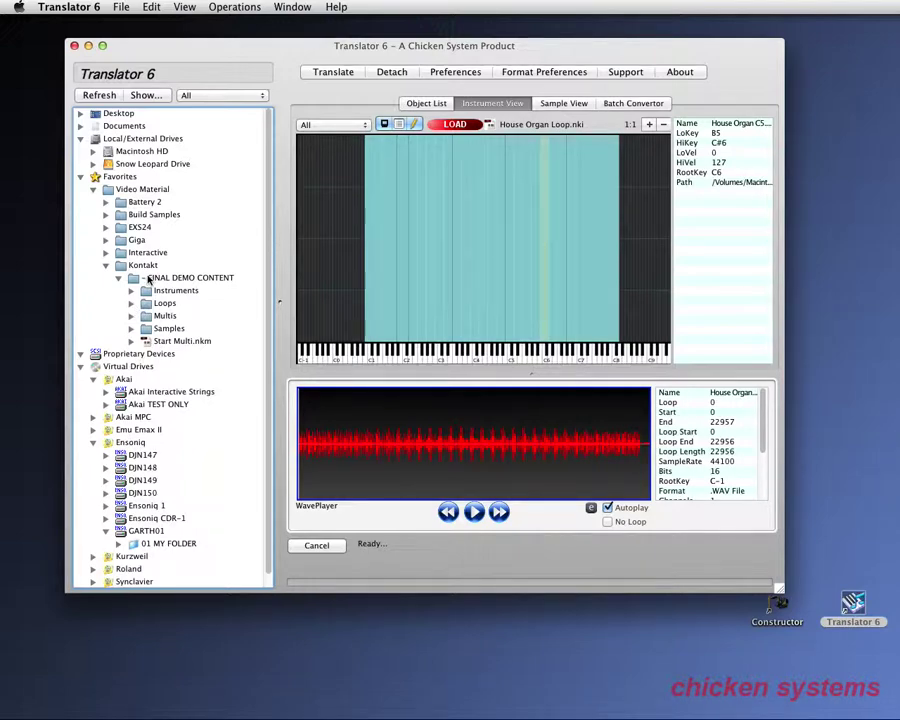
click(148, 281)
click(164, 303)
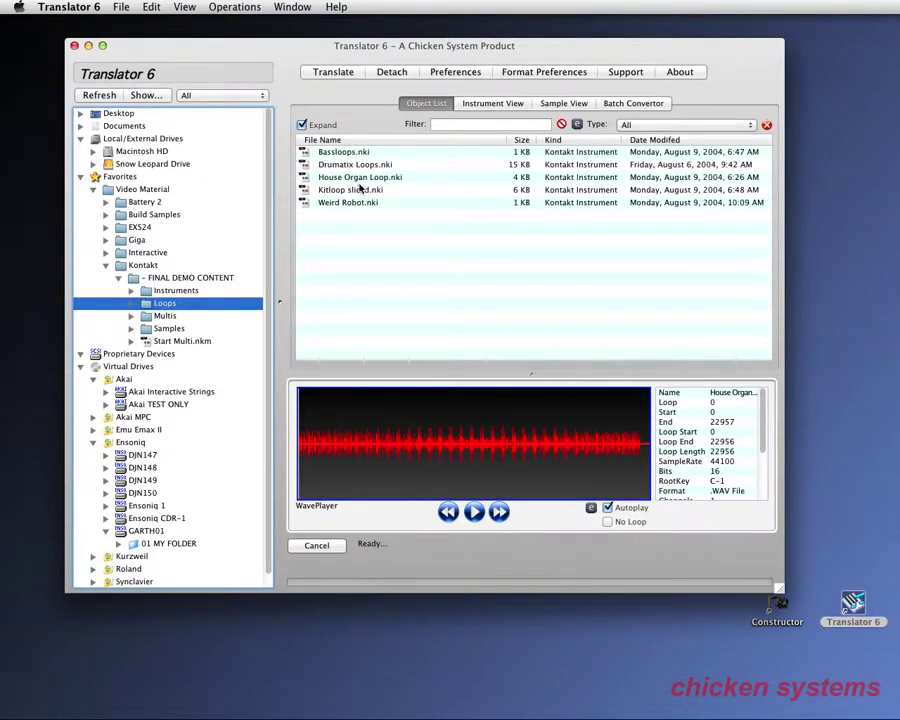
click(350, 178)
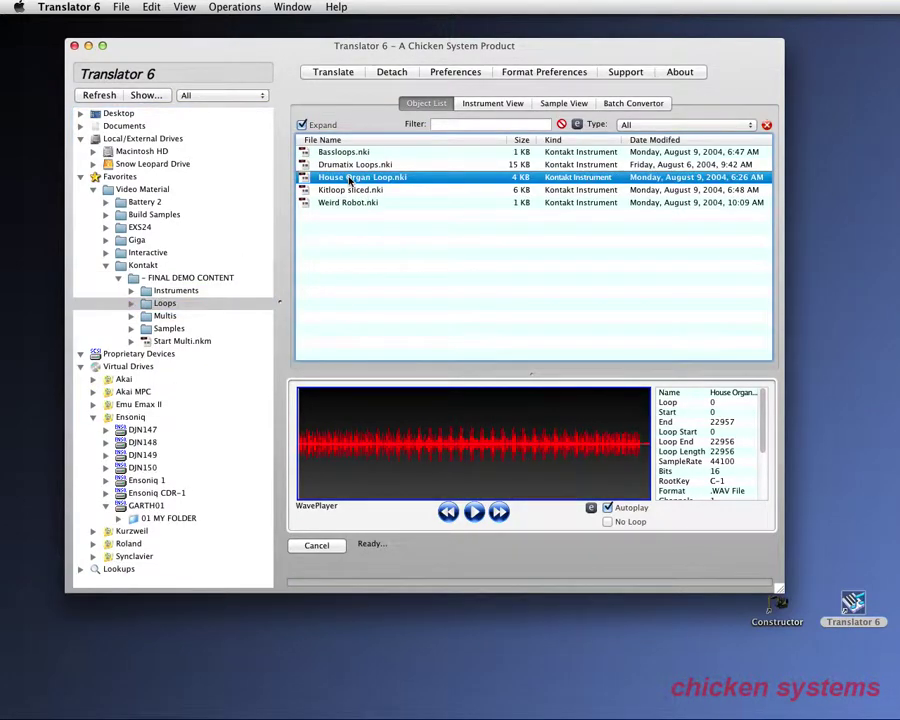
Step: Drag House Organ Loop.nki onto GARTH01, refresh the drive, and open 02 HOUSEORGANLO
drag(350, 178, 152, 508)
click(140, 506)
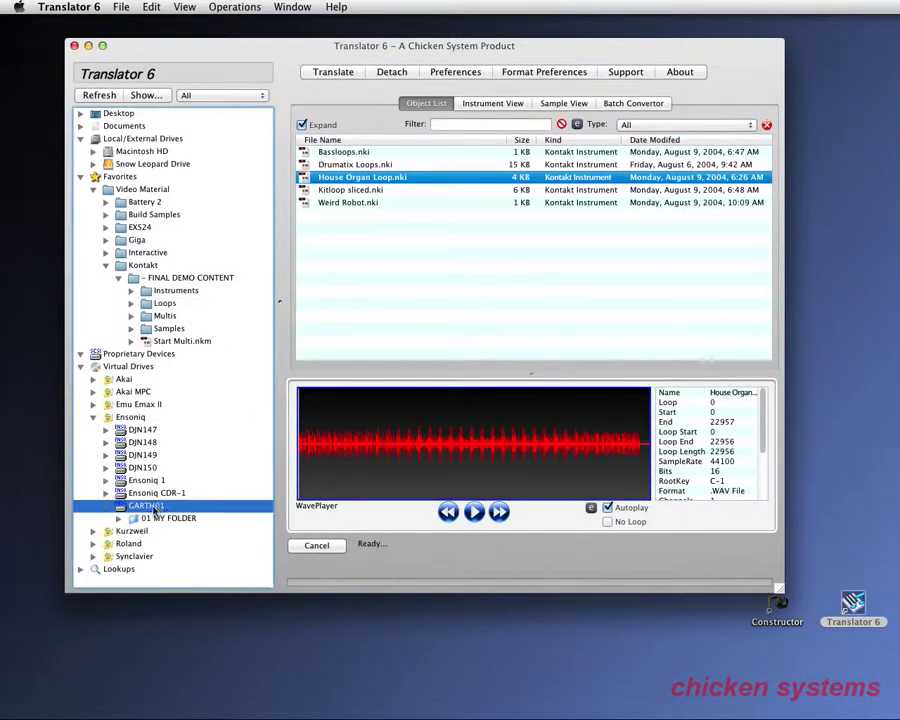
right_click(158, 506)
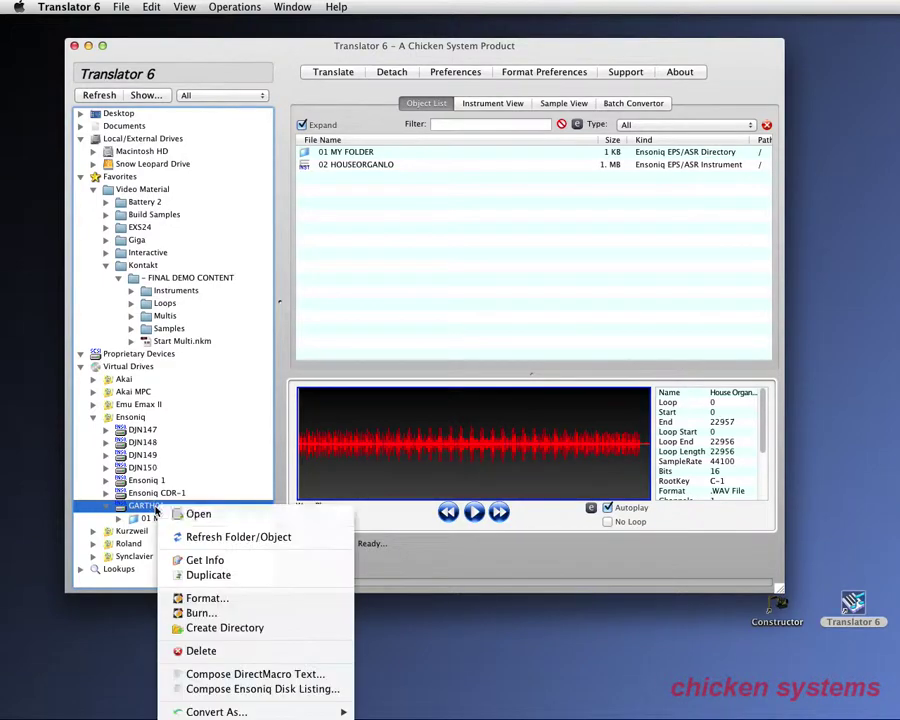
click(213, 538)
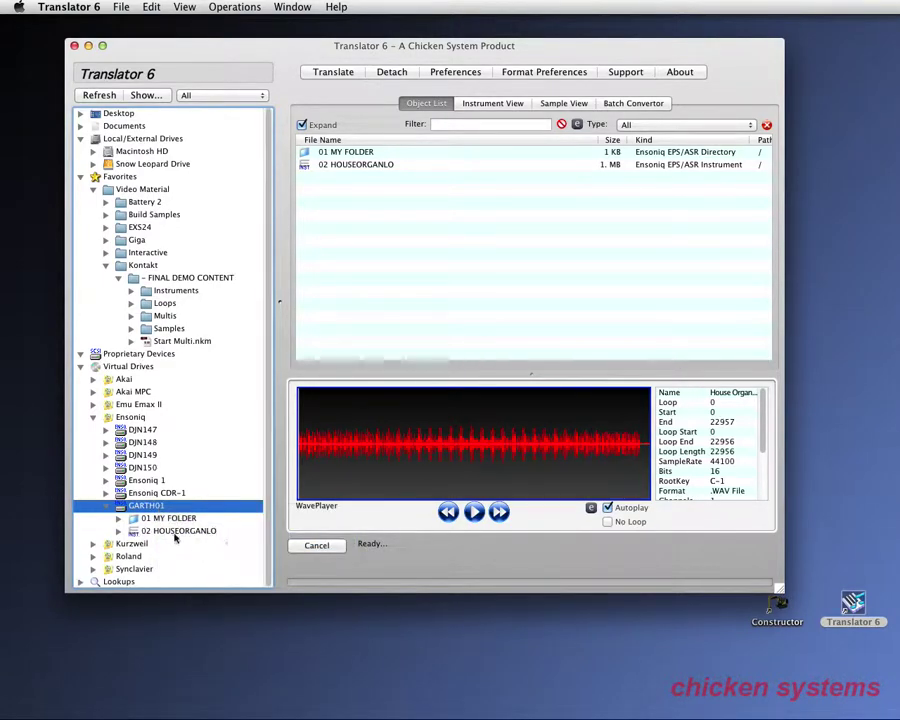
click(177, 531)
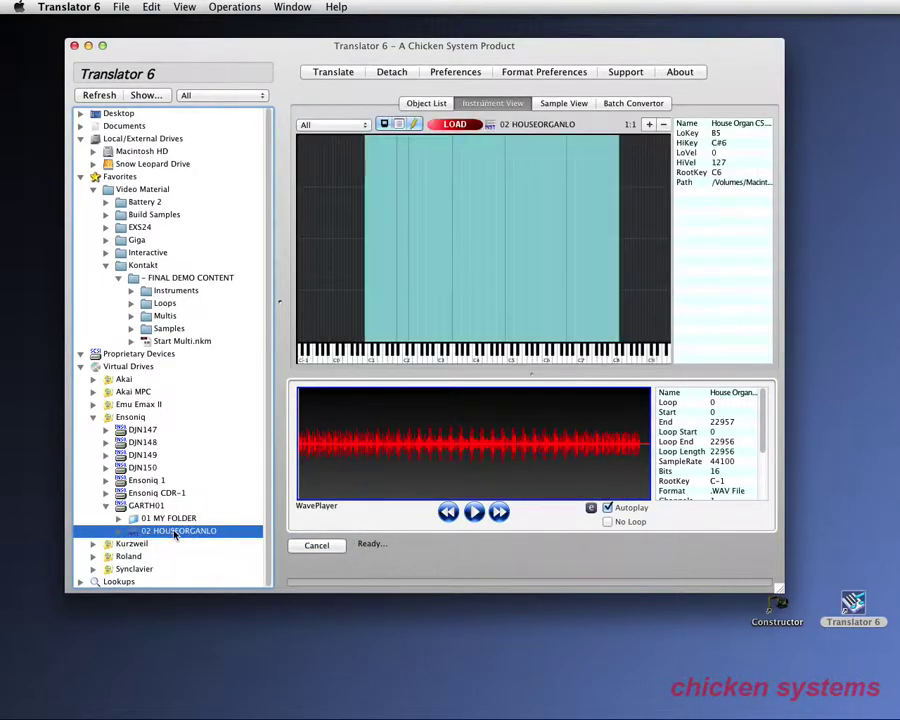
Step: Inspect the instrument's keyboard zones, including F5–G5 and B2–C#3
click(472, 276)
click(532, 267)
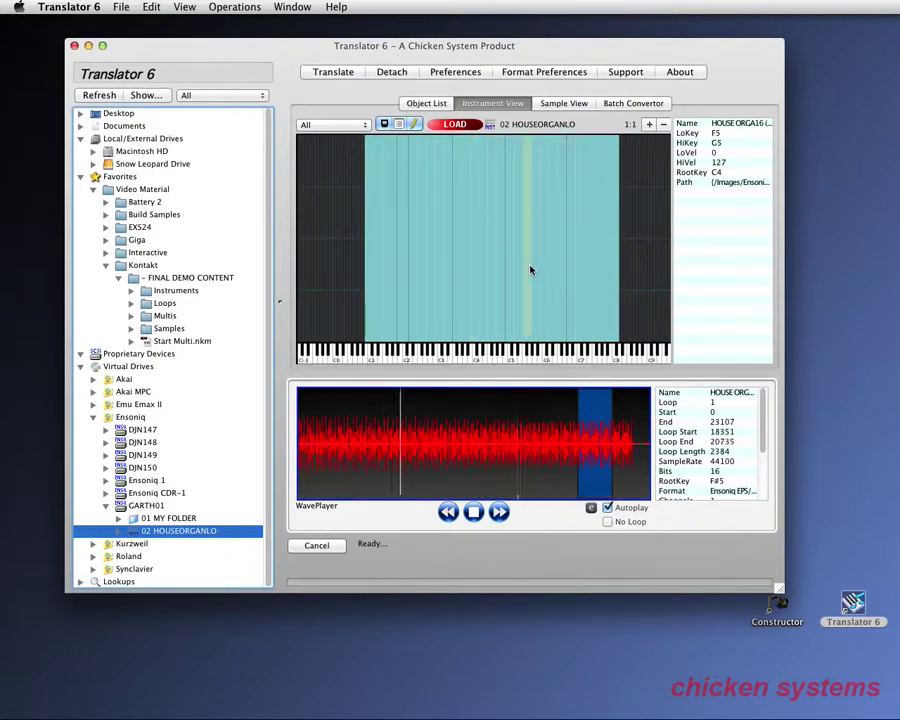
click(443, 294)
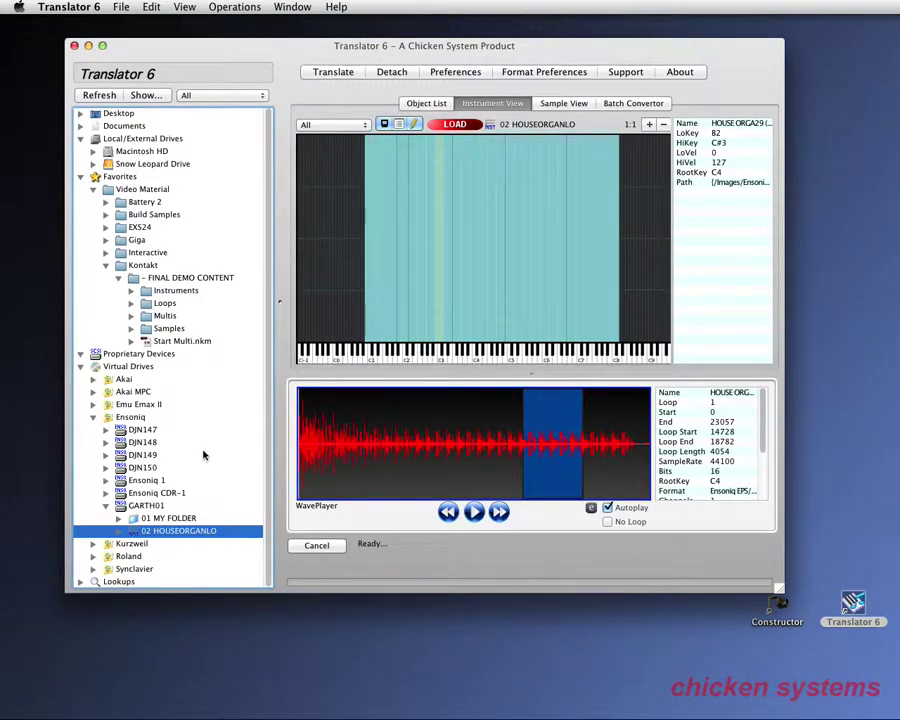
Step: Select the 02 HOUSEORGANLO instrument in the GARTH01 file list
click(147, 506)
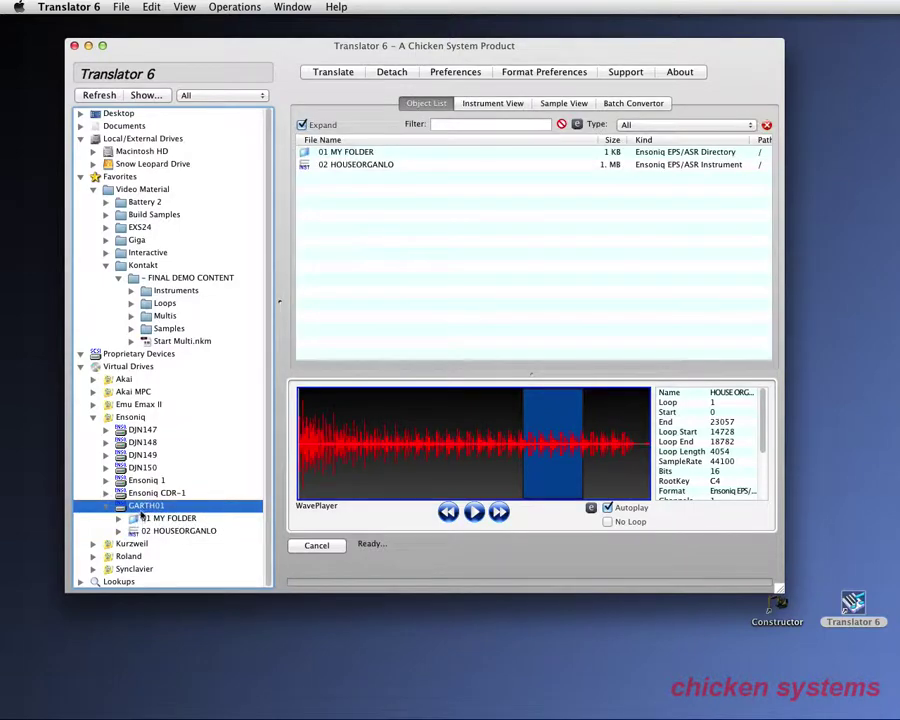
click(352, 166)
right_click(346, 169)
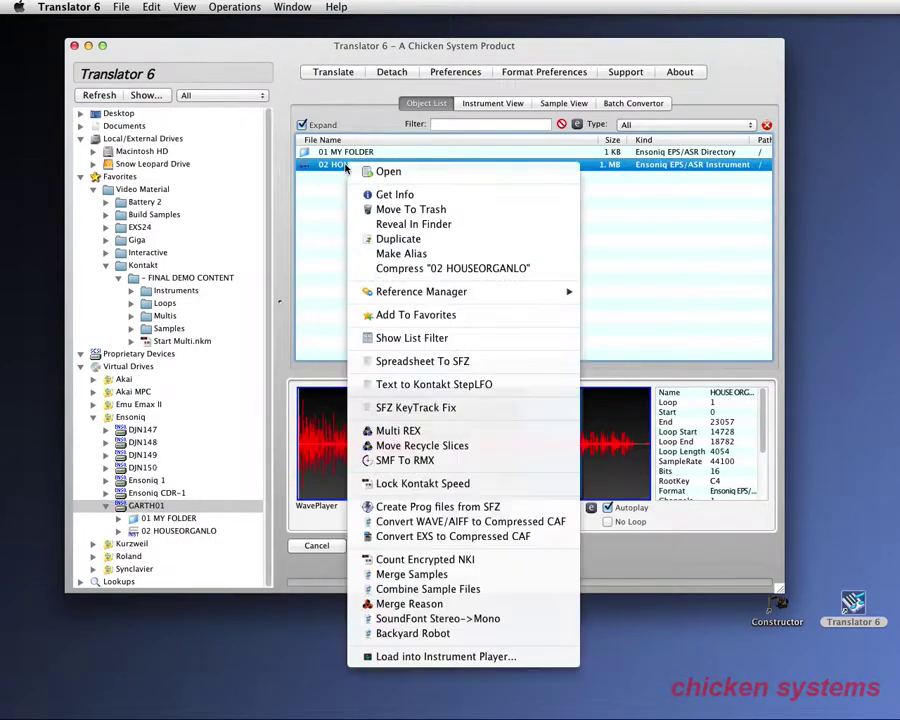
click(341, 169)
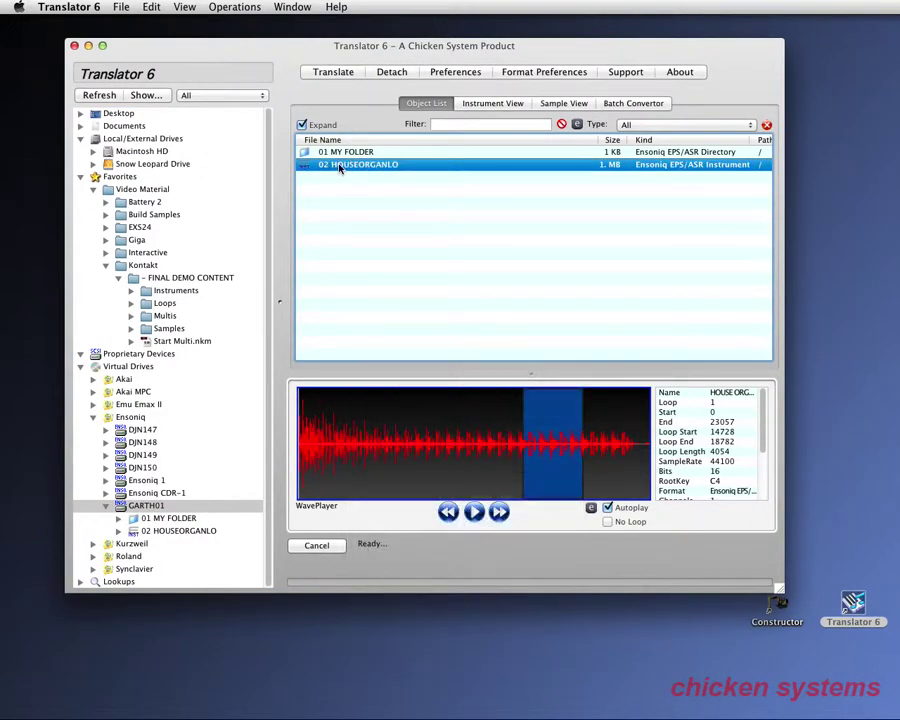
Step: Uncheck Disallow Renaming in Preferences and save the changed preference
click(466, 78)
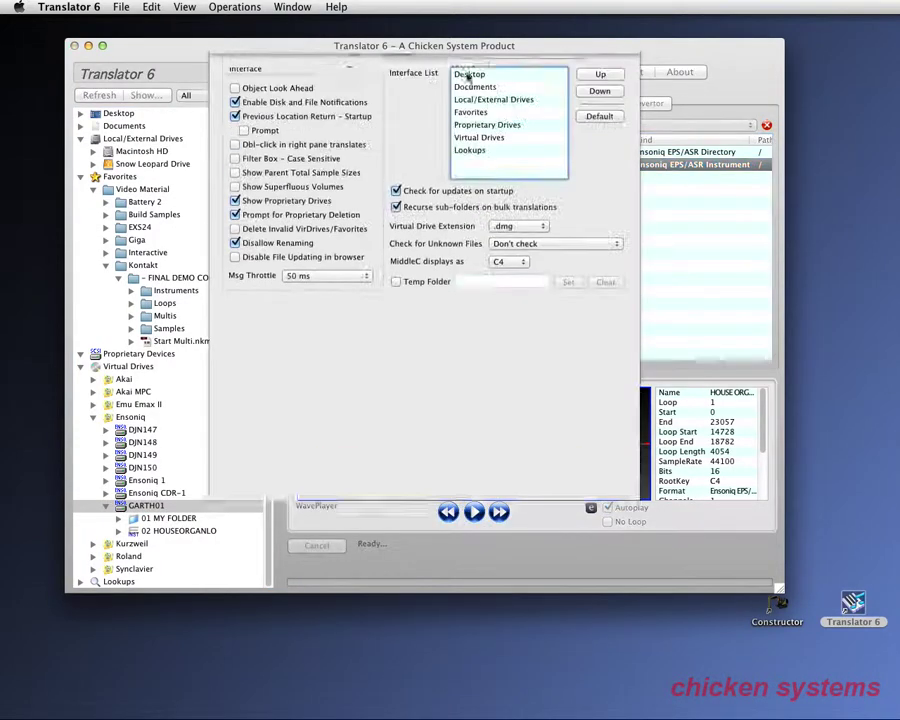
click(237, 261)
click(456, 321)
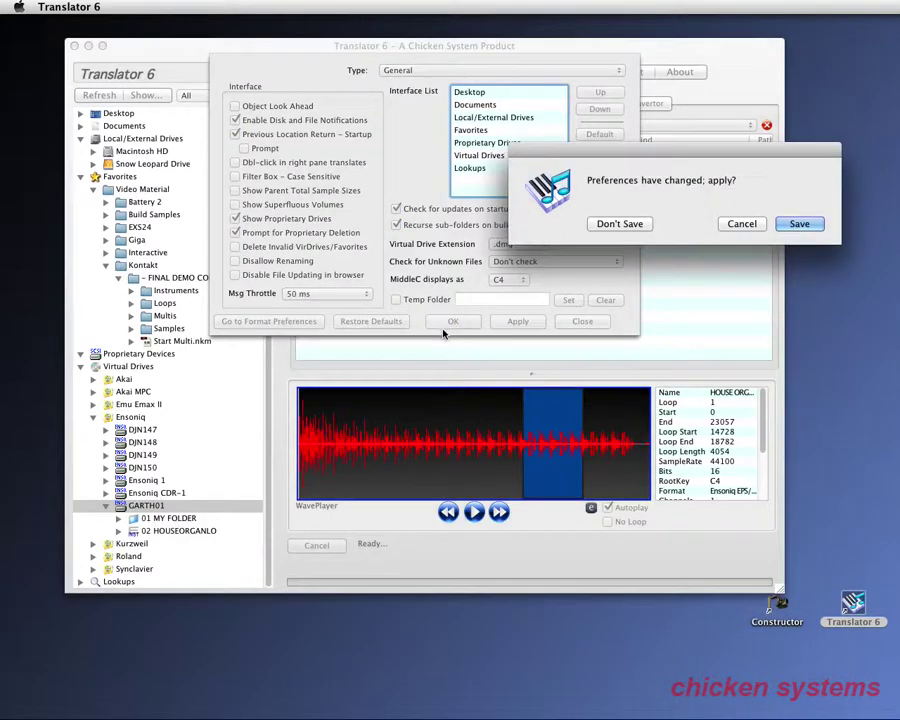
click(801, 224)
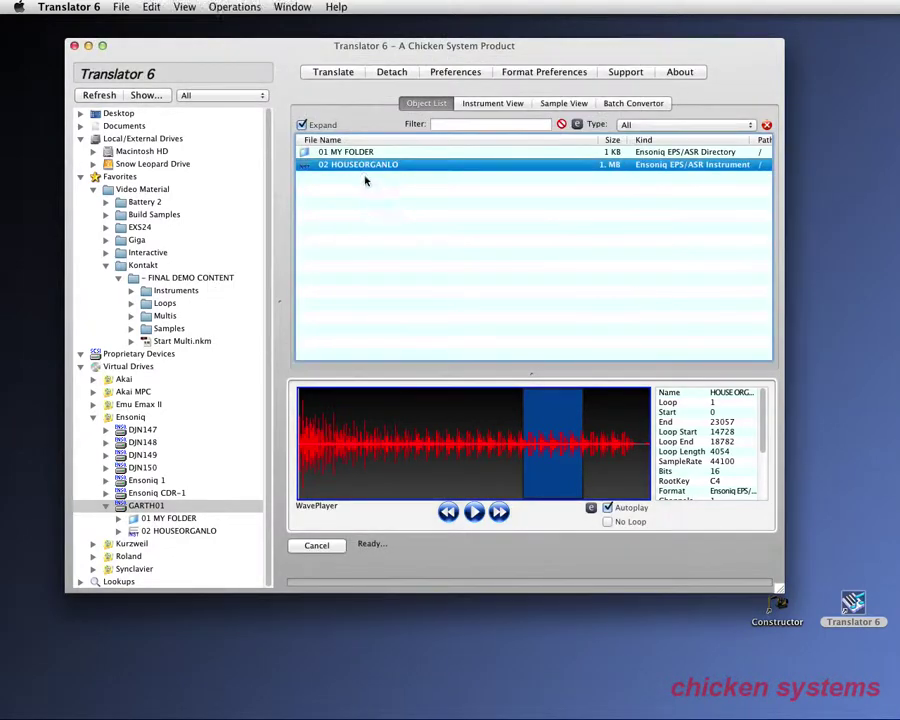
Step: Rename 02 HOUSEORGANLO to 'New inst' so it reads 02 NEW INST, then reshow GARTH01
click(367, 176)
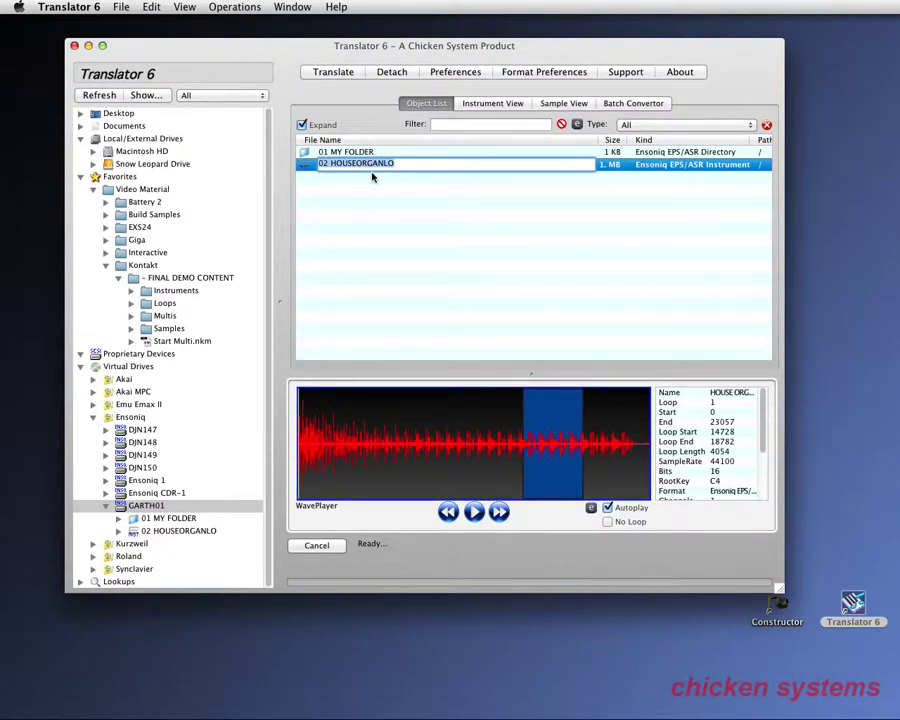
key(BackSpace)
text(New inst)
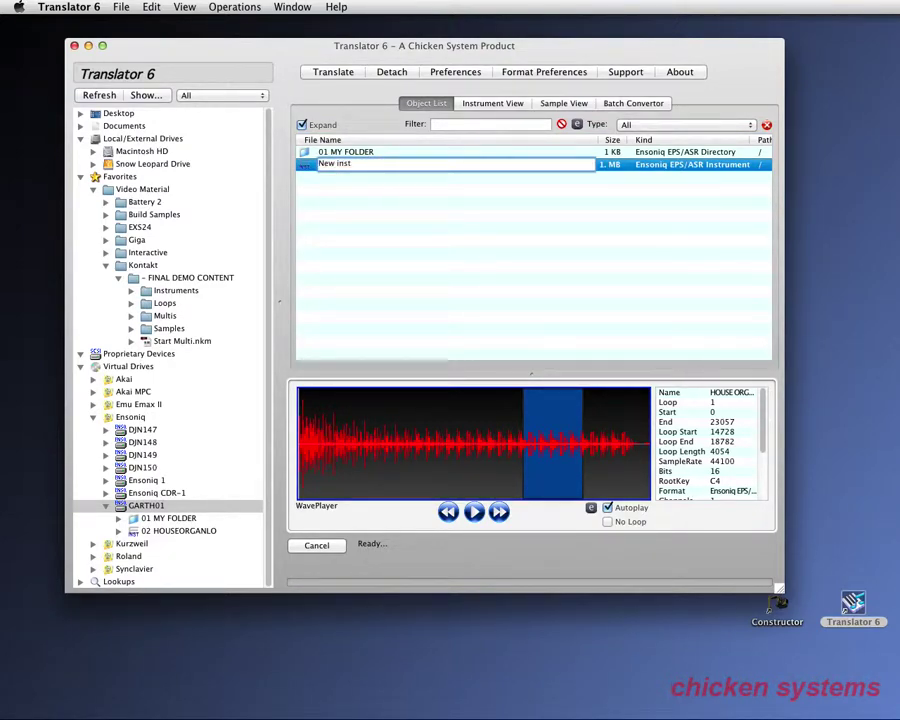
key(Return)
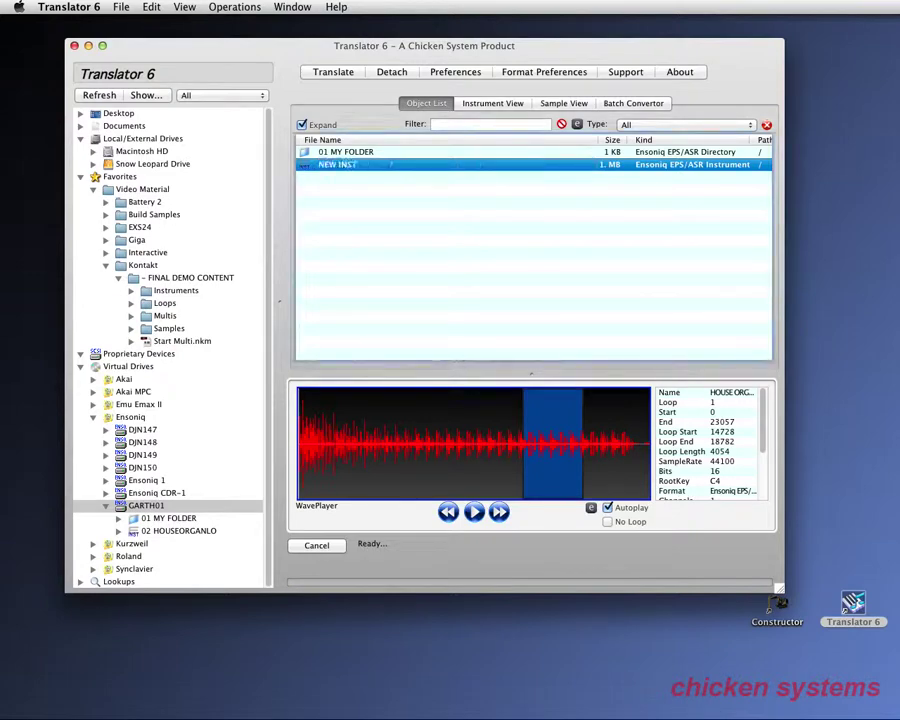
click(150, 518)
click(146, 505)
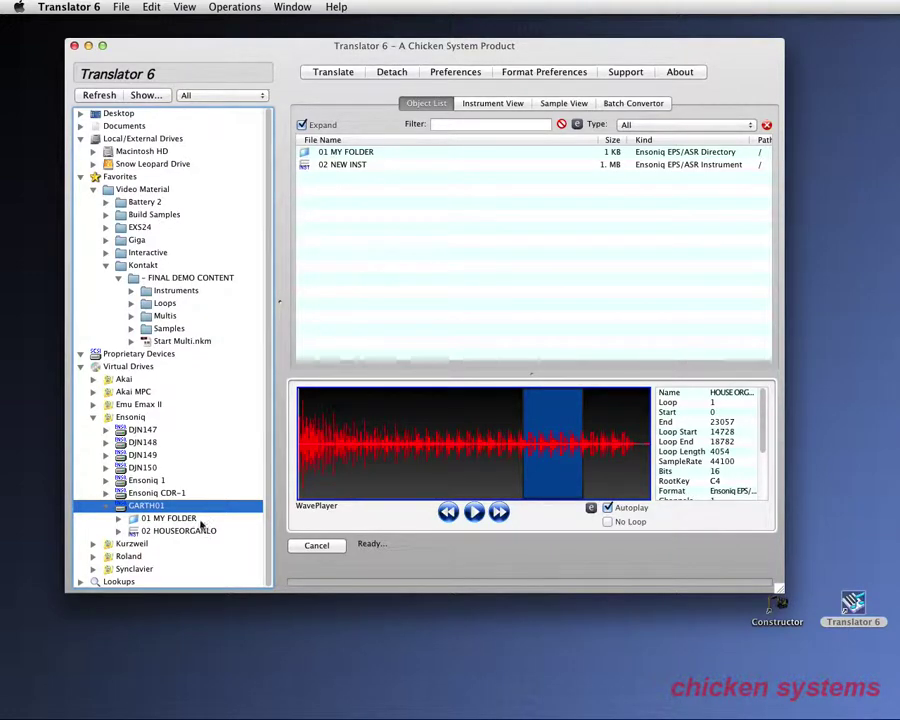
Step: Drag Bassloops.nki from the Kontakt Loops folder onto the GARTH01 drive
click(170, 531)
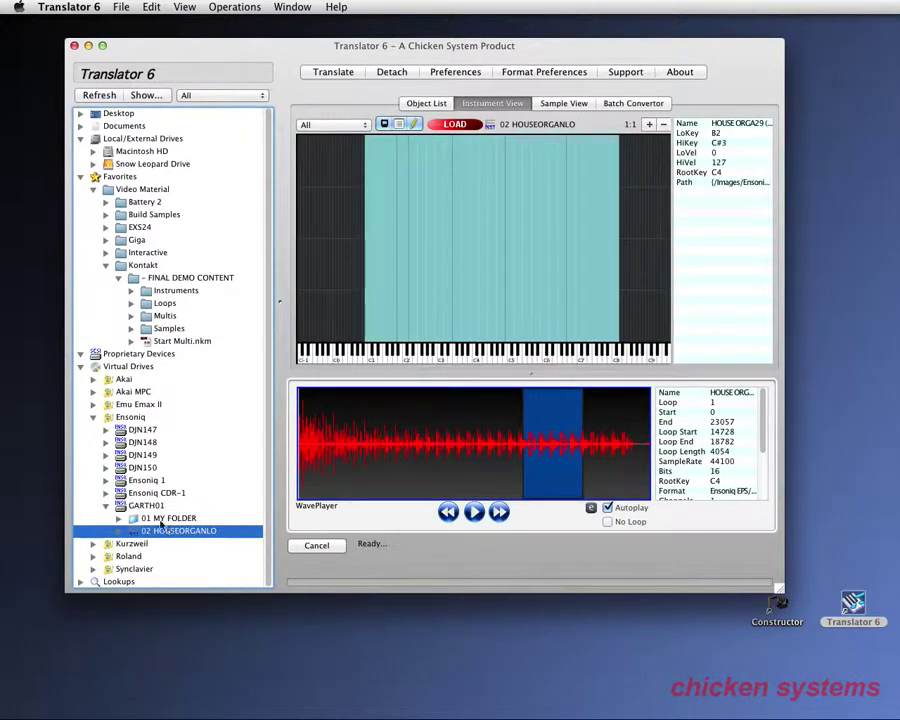
click(147, 506)
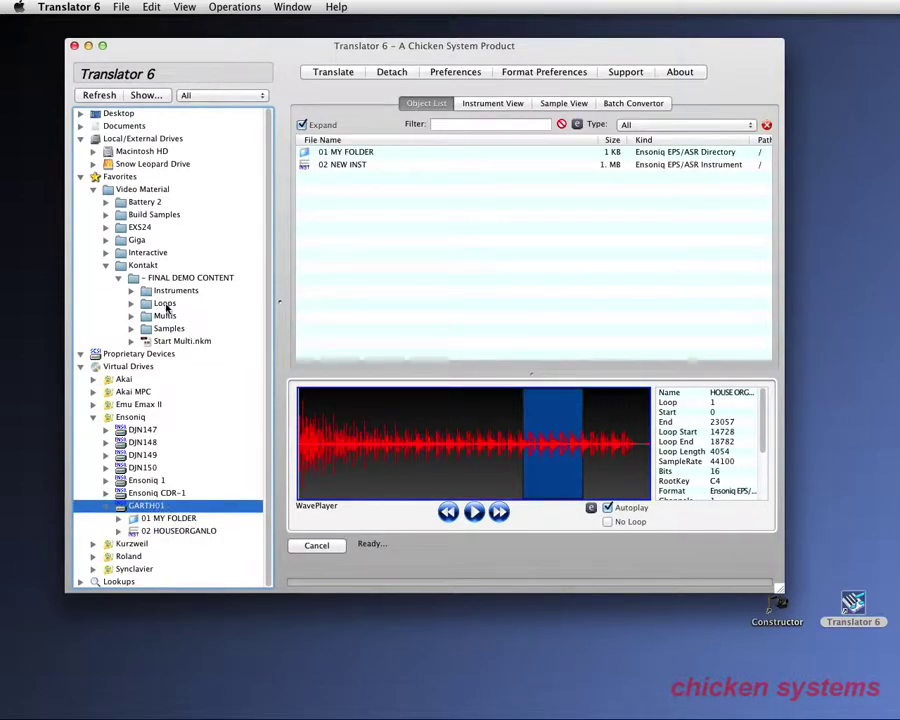
click(165, 304)
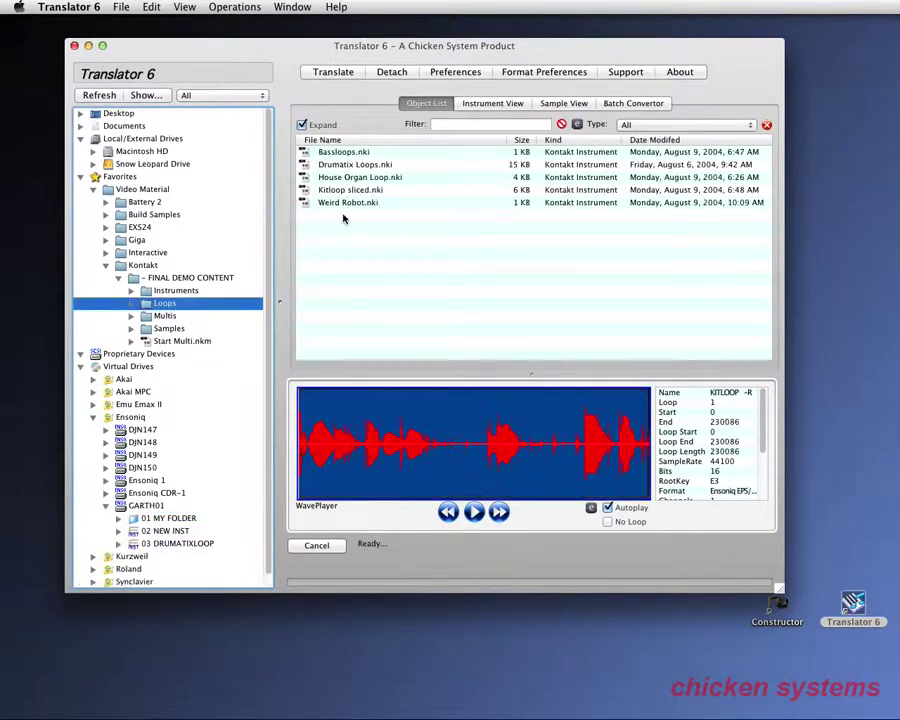
click(347, 153)
drag(355, 157, 165, 510)
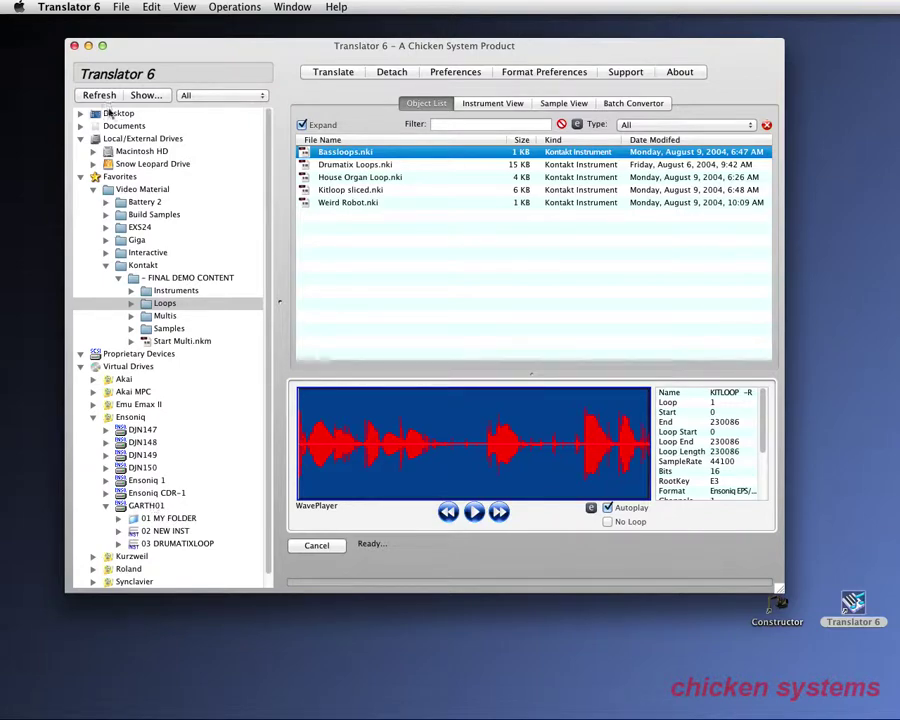
Step: Refresh the drive tree, expand Ensoniq > GARTH01, and open 04 BASSLOOPS
click(99, 95)
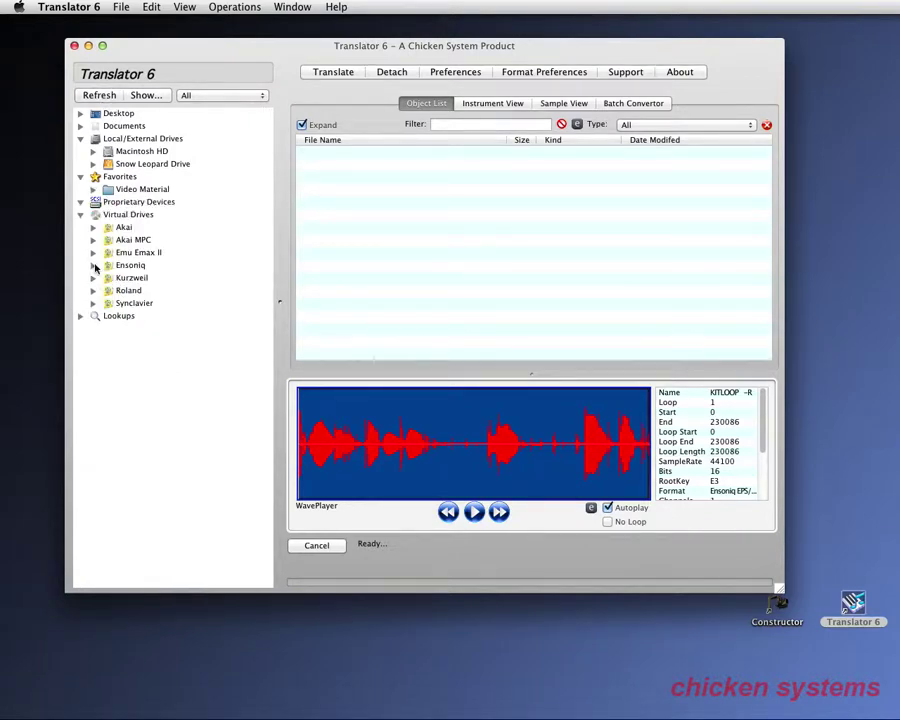
click(93, 265)
click(106, 355)
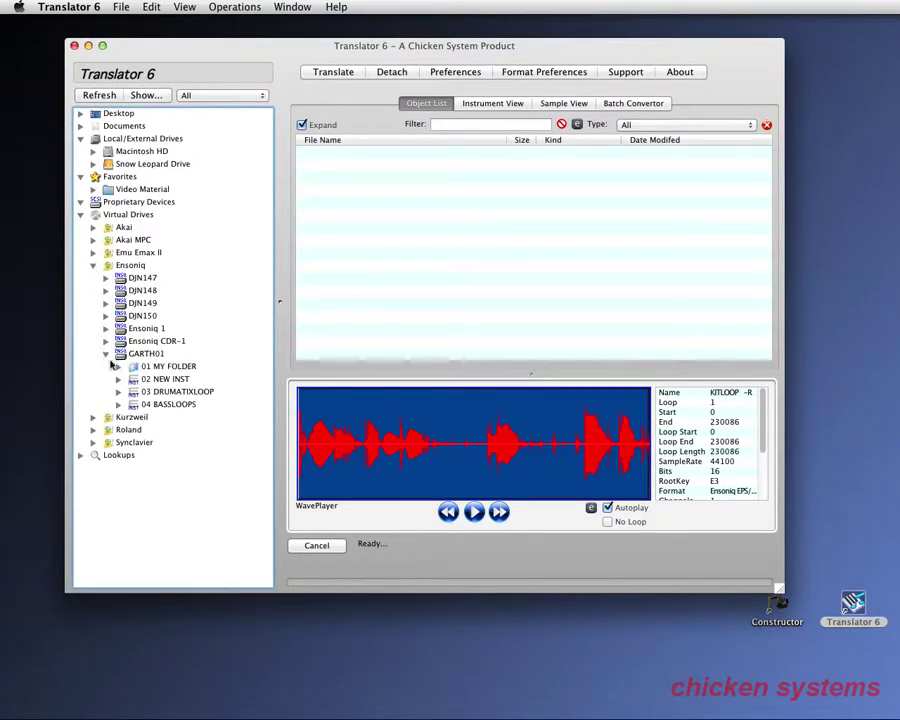
click(146, 403)
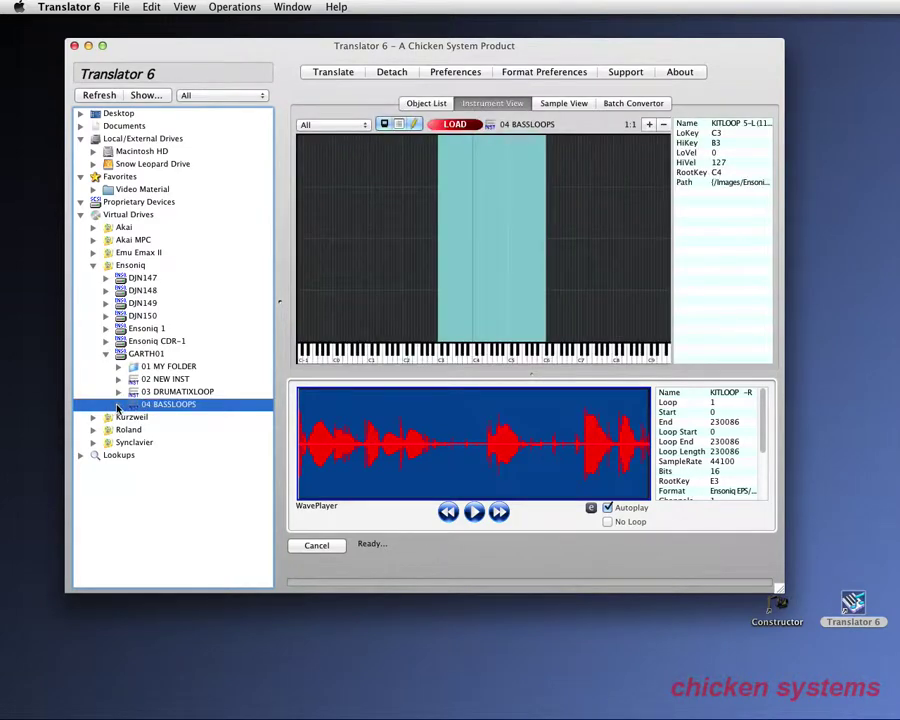
Step: Audition the BASSLOOP, SYNBASS and upright bass keyboard zones
click(452, 280)
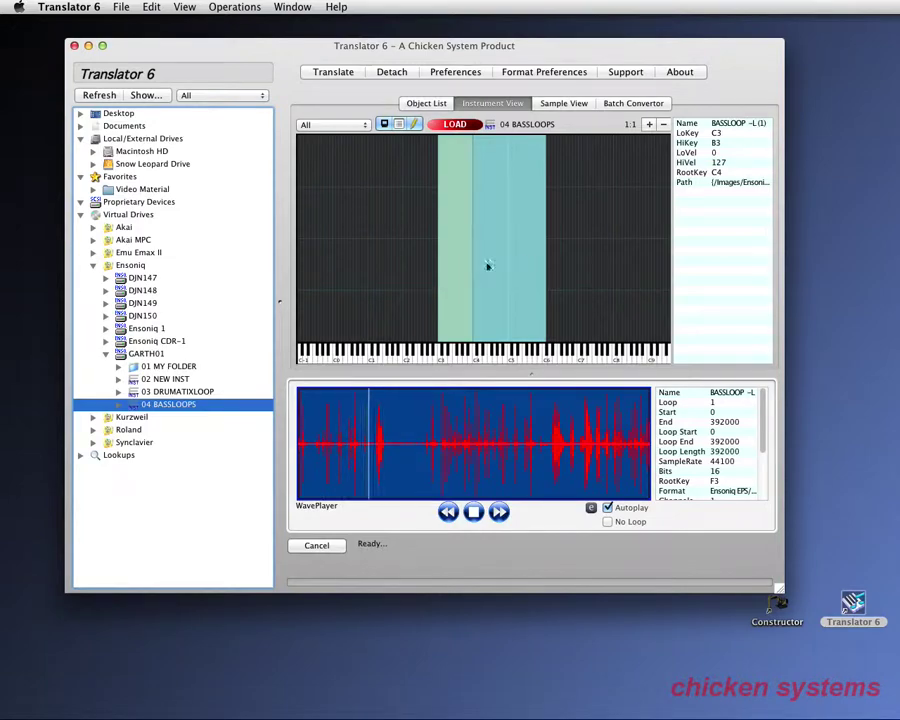
click(488, 265)
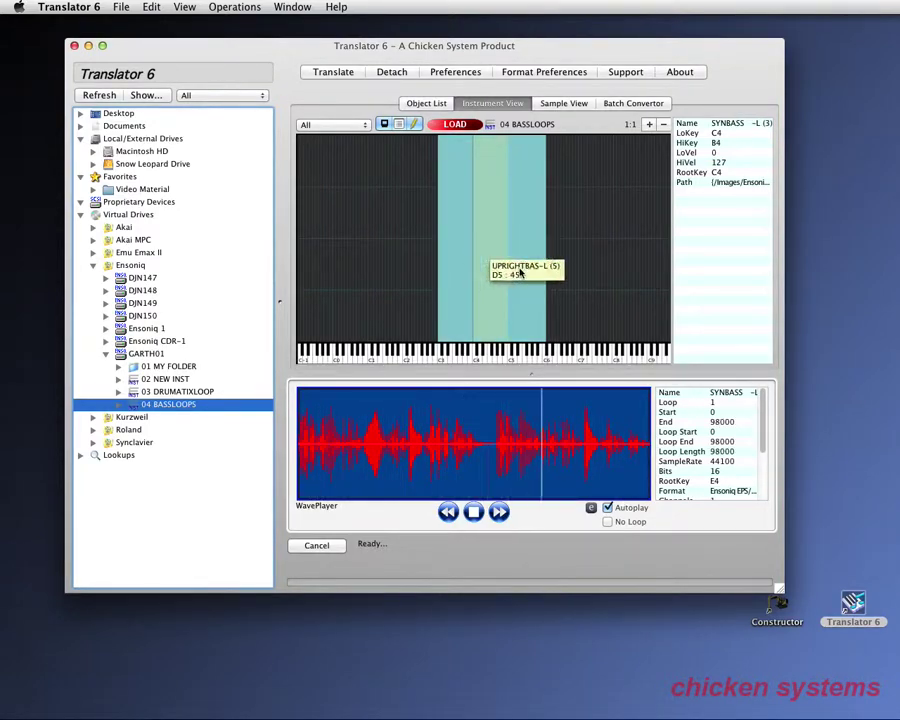
click(521, 270)
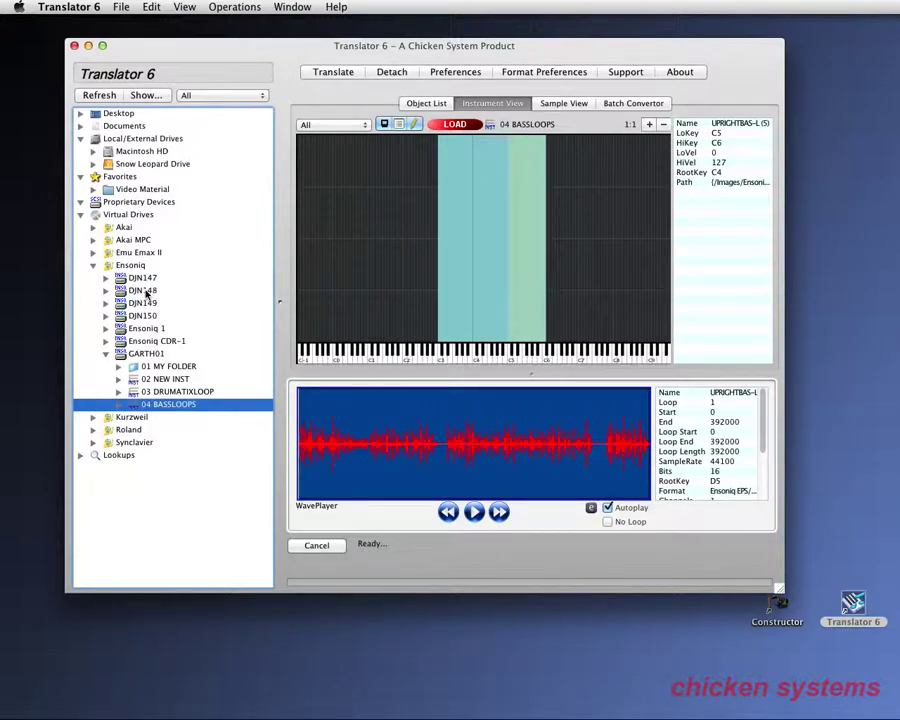
click(474, 511)
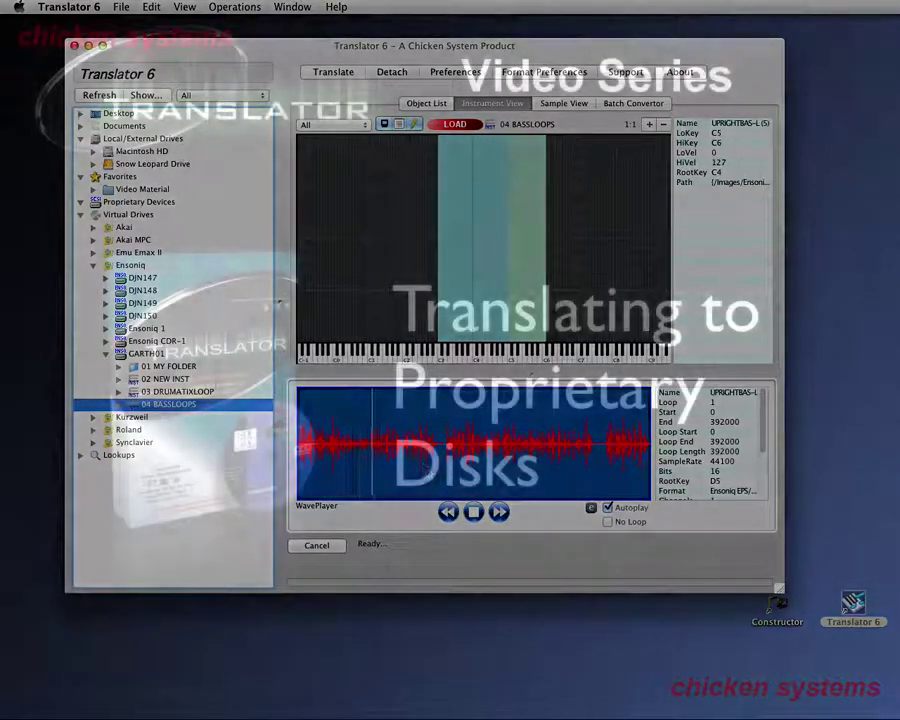